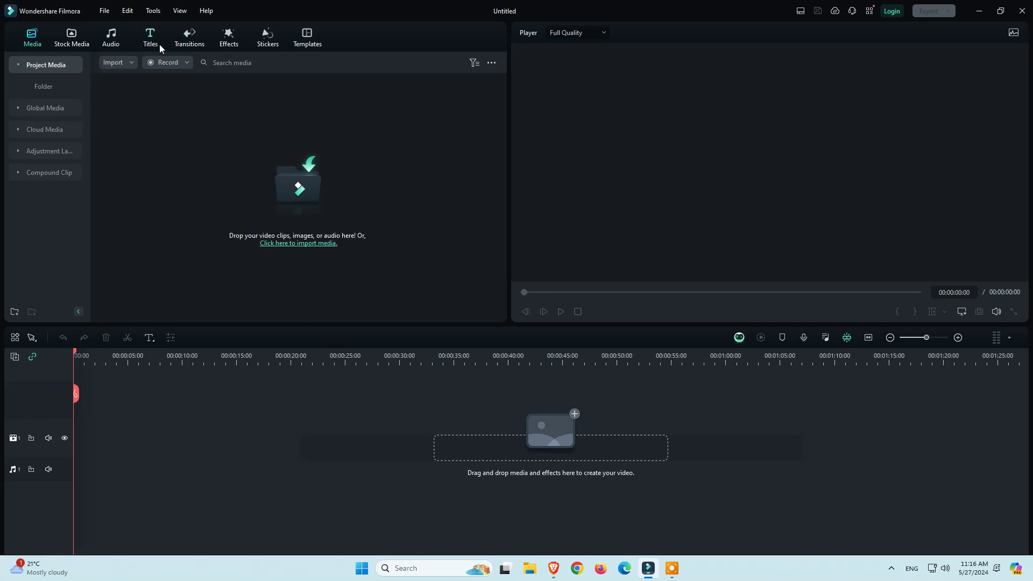
- Add the downloaded Landscape Background stock clip at the start of the video track, keeping the project settings of 1920 x 1080 30fps
{"action": "left_click", "coordinate": [62, 46]}
{"action": "mouse_move", "coordinate": [143, 112]}
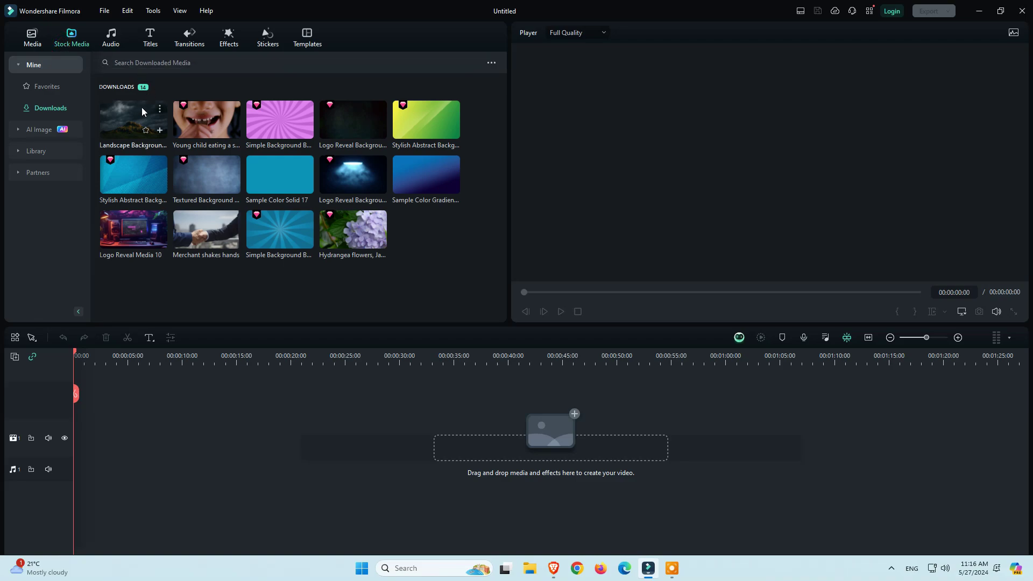
{"action": "left_click_drag", "start_coordinate": [134, 116], "coordinate": [86, 465]}
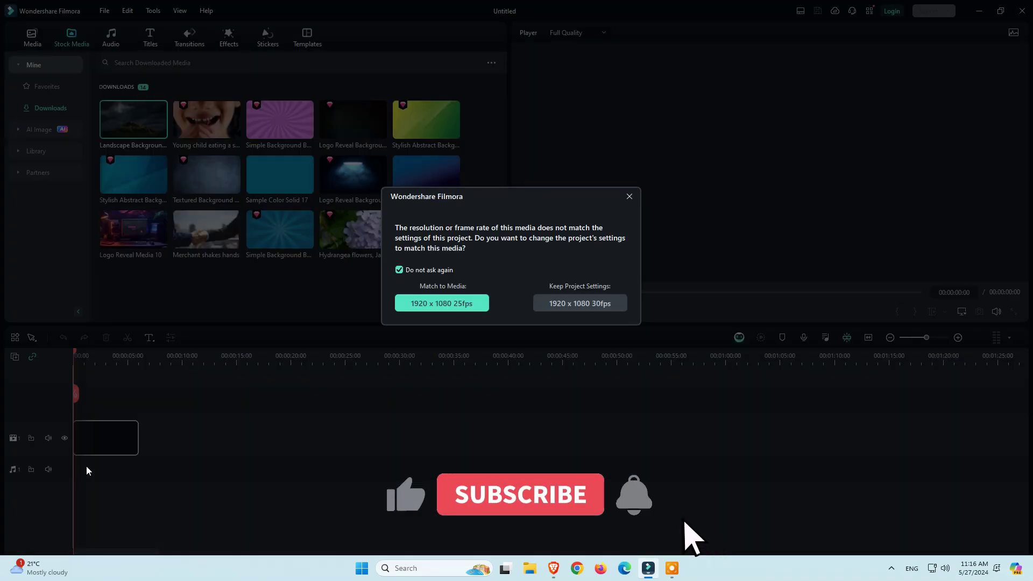
{"action": "left_click", "coordinate": [599, 309]}
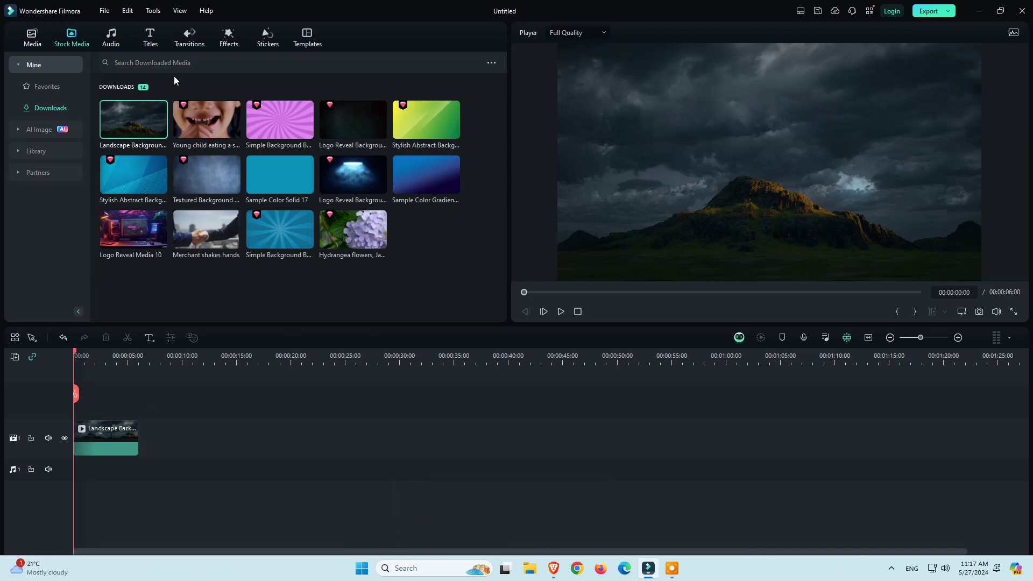
- Add a Default Title at the start of a new track above the landscape clip
{"action": "left_click", "coordinate": [153, 47]}
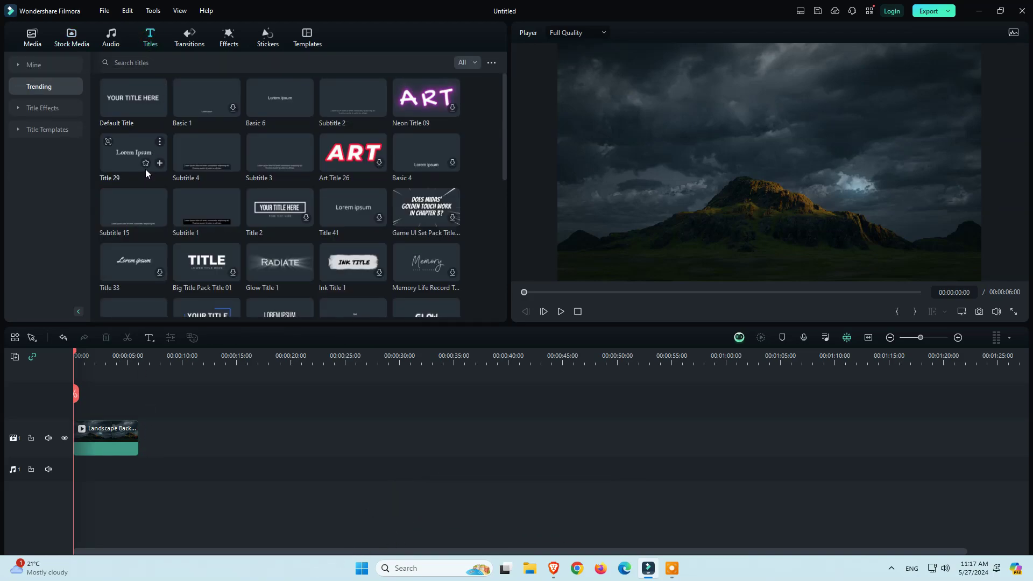
{"action": "left_click_drag", "start_coordinate": [115, 108], "coordinate": [133, 387]}
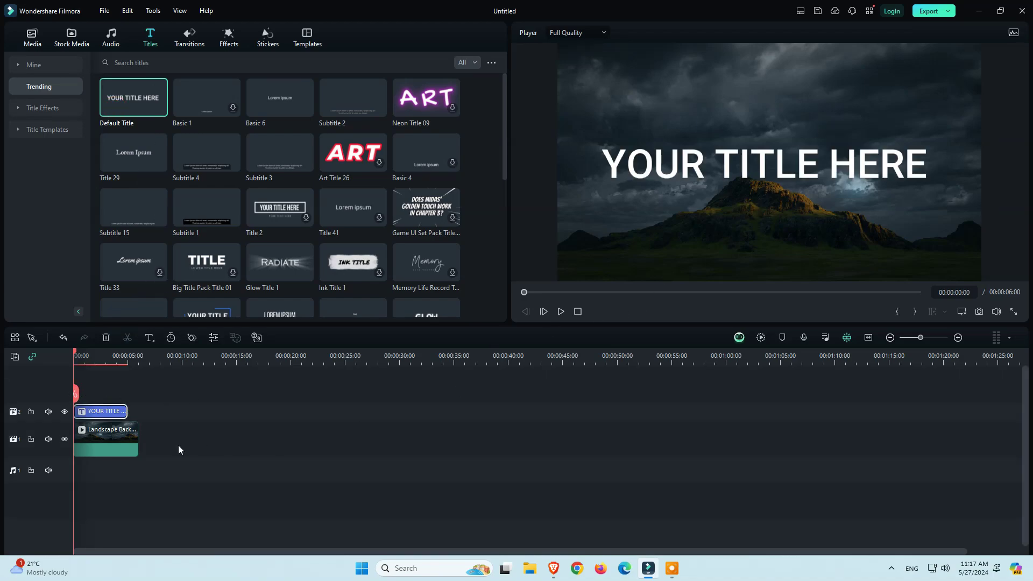
- Move the landscape clip out from under the title and return it to the start of the timeline
{"action": "left_click_drag", "start_coordinate": [103, 438], "coordinate": [156, 436]}
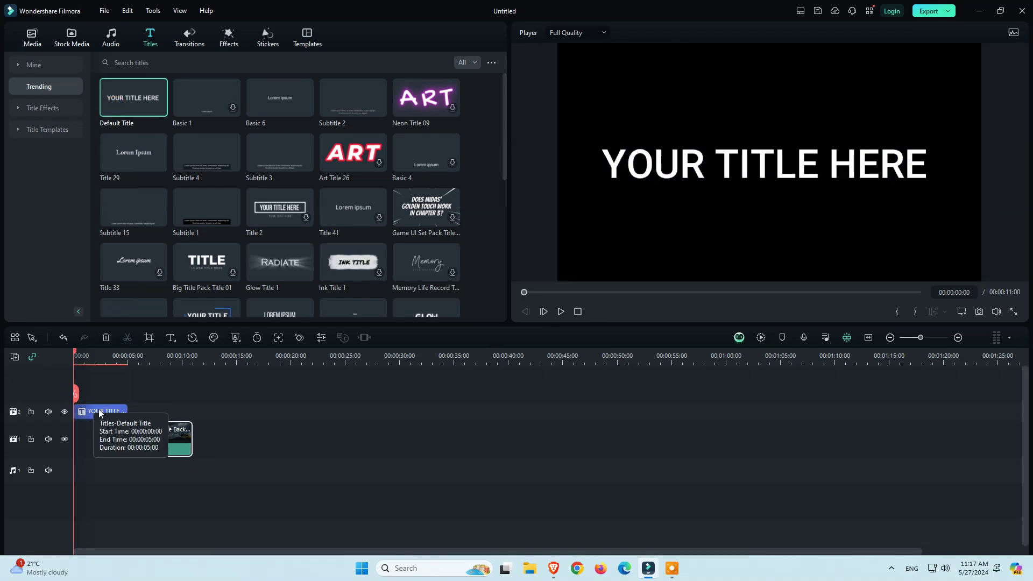
{"action": "mouse_move", "coordinate": [102, 411]}
{"action": "left_mouse_down"}
{"action": "mouse_move", "coordinate": [102, 430]}
{"action": "mouse_move", "coordinate": [105, 414]}
{"action": "left_mouse_up"}
{"action": "left_click_drag", "start_coordinate": [167, 430], "coordinate": [112, 430]}
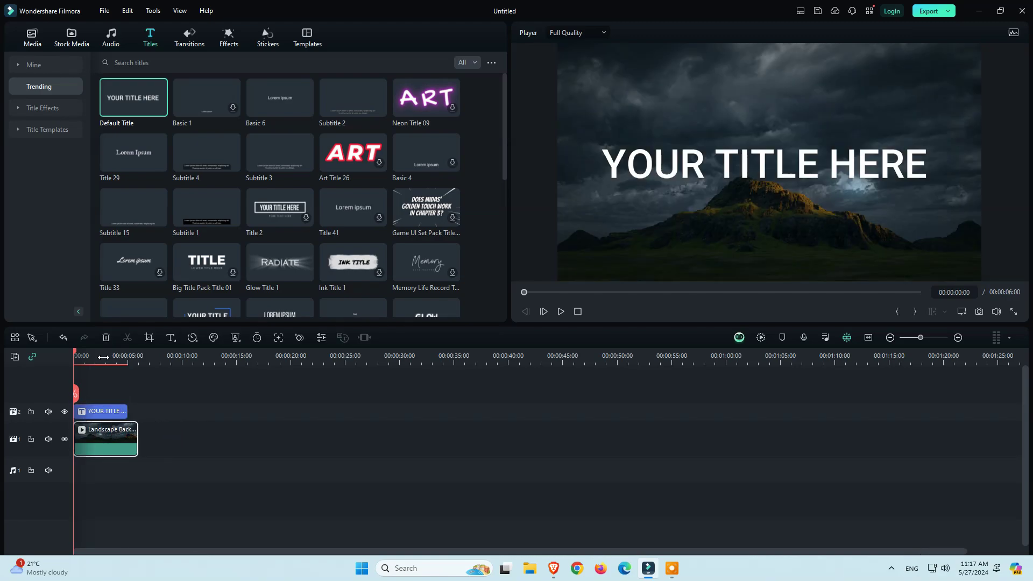
- Replace the title's placeholder text with "GOSTECH YOUTUBE"
{"action": "left_click", "coordinate": [97, 357]}
{"action": "double_click", "coordinate": [108, 412]}
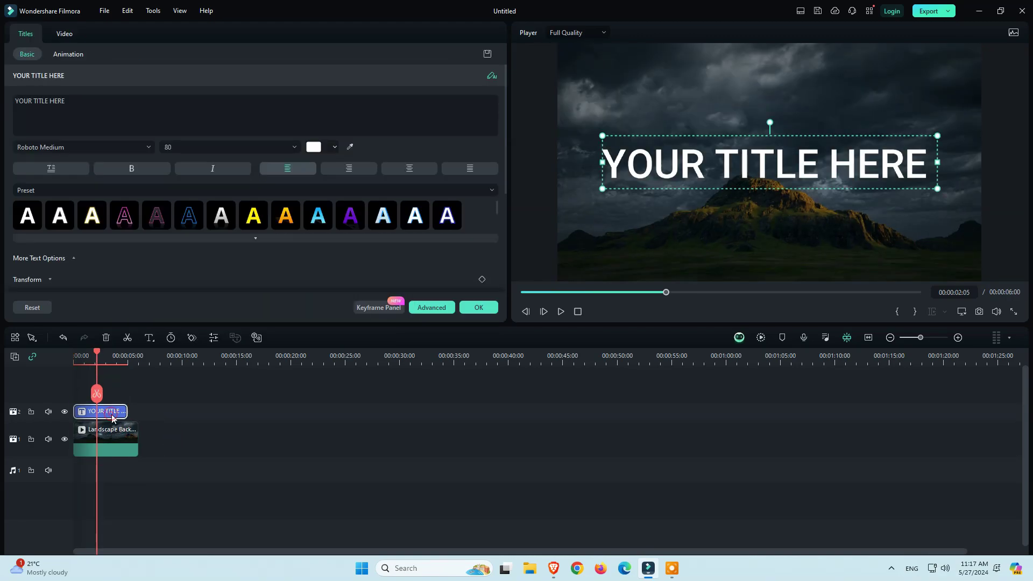
{"action": "left_click_drag", "start_coordinate": [67, 111], "coordinate": [1, 94]}
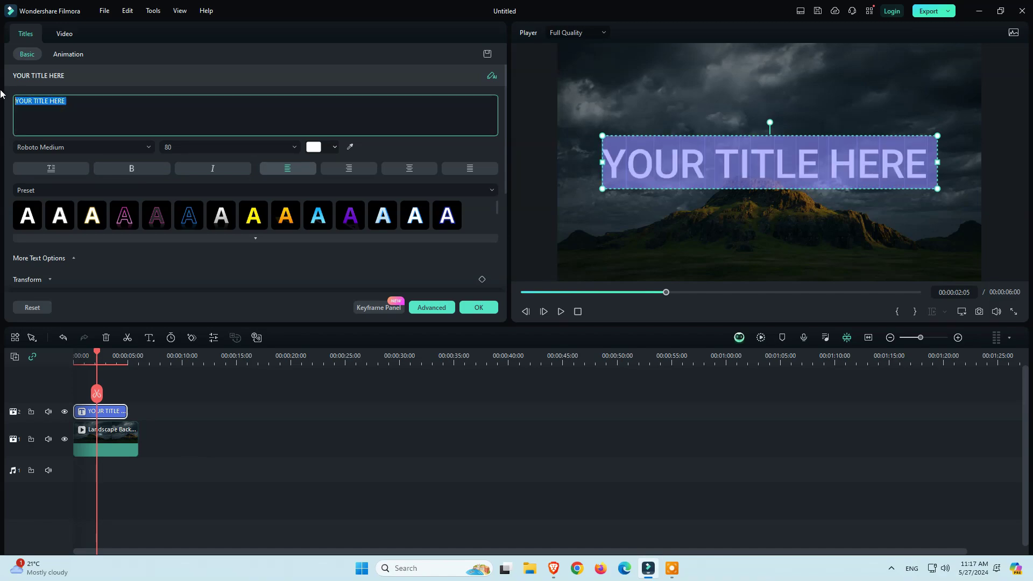
{"action": "type", "text": "goste"}
{"action": "key", "text": "BackSpace"}
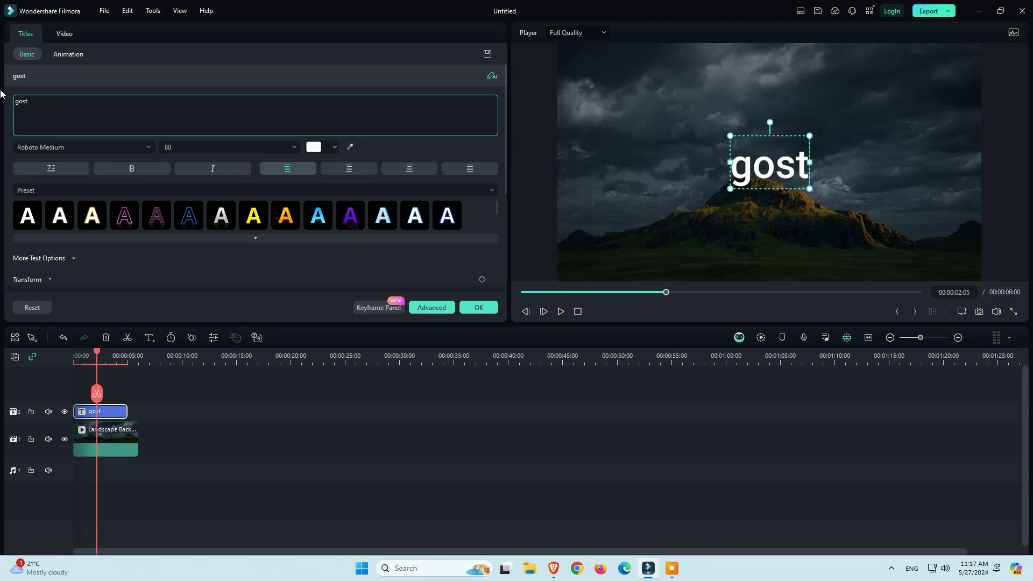
{"action": "key", "text": "BackSpace"}
{"action": "key", "text": "BackSpace"}
{"action": "key", "text": "BackSpace"}
{"action": "key", "text": "BackSpace"}
{"action": "type", "text": "GOSTE"}
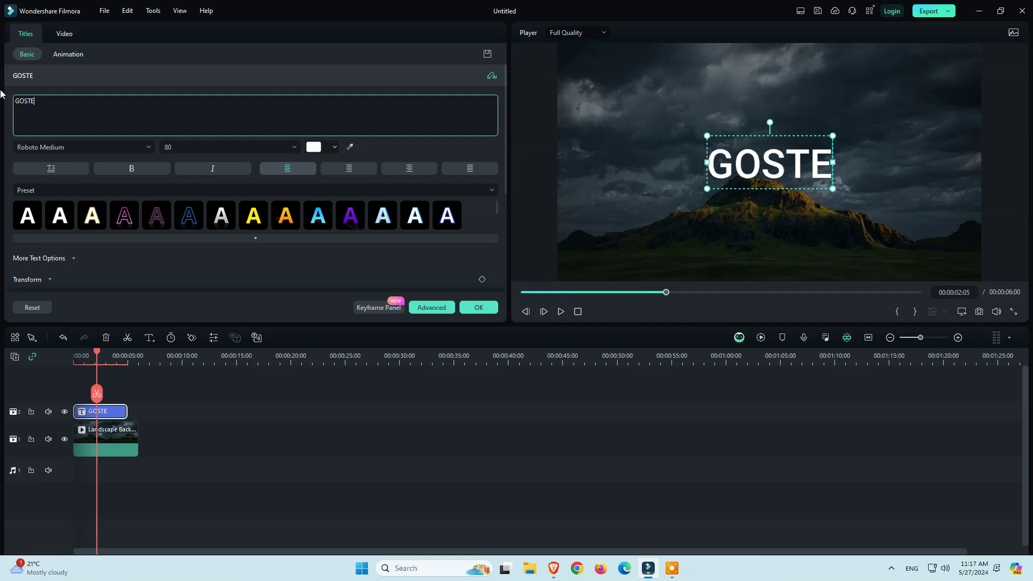
{"action": "type", "text": "CH"}
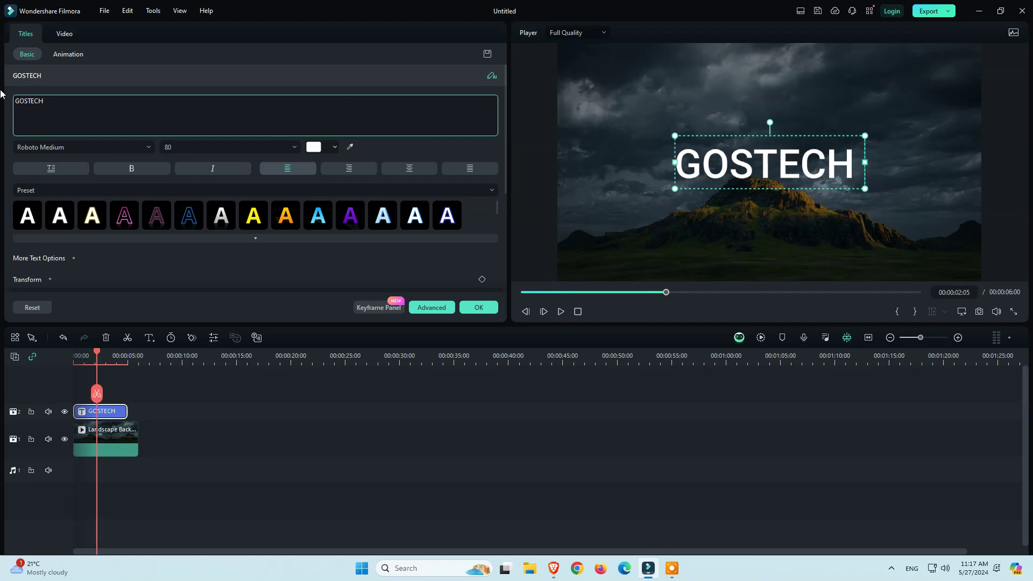
{"action": "type", "text": " YOUTUBE"}
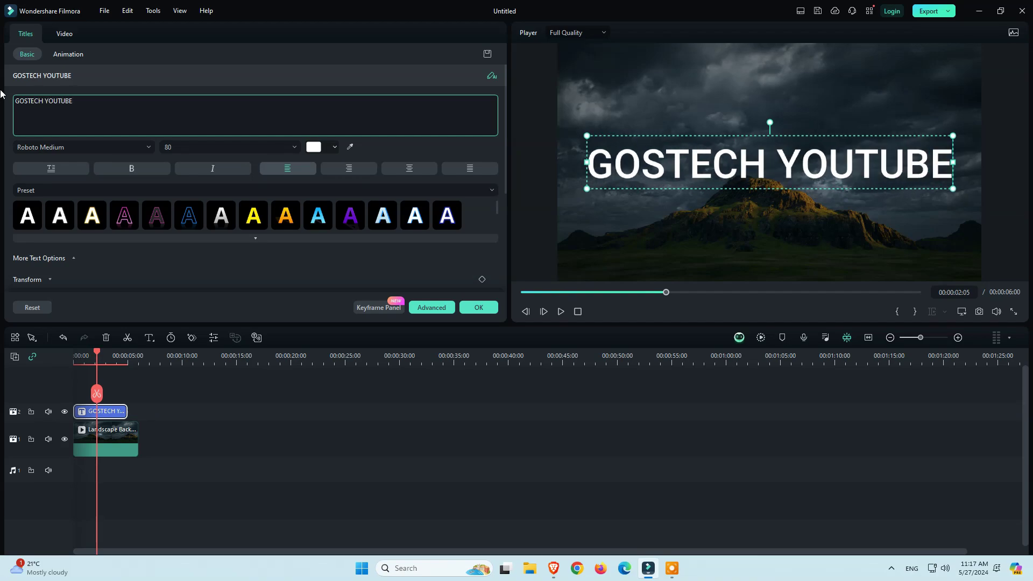
{"action": "left_click", "coordinate": [590, 486]}
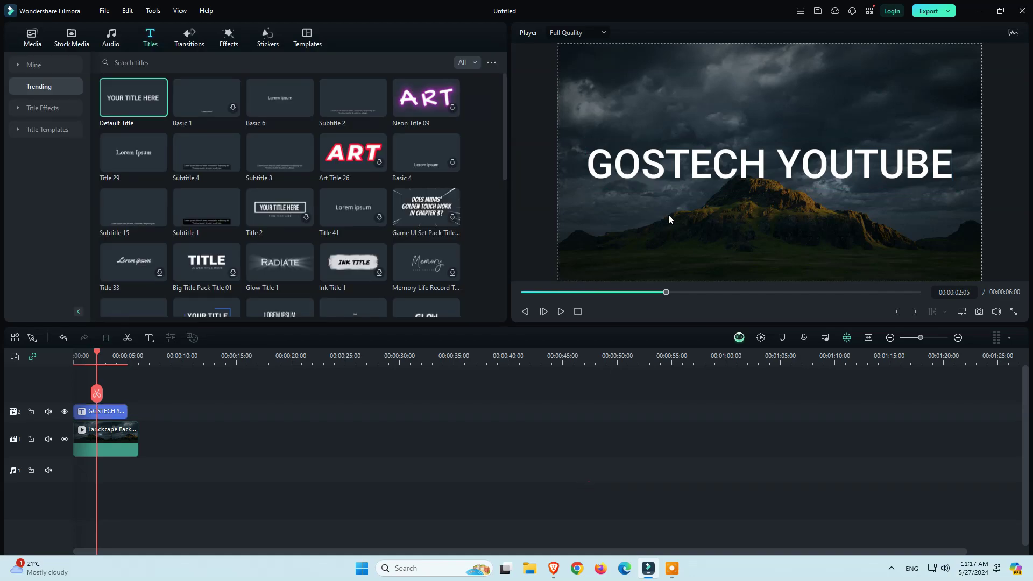
- Resize the title in the preview to about font size 79 and centre it in the frame
{"action": "left_click", "coordinate": [662, 177]}
{"action": "double_click", "coordinate": [96, 412]}
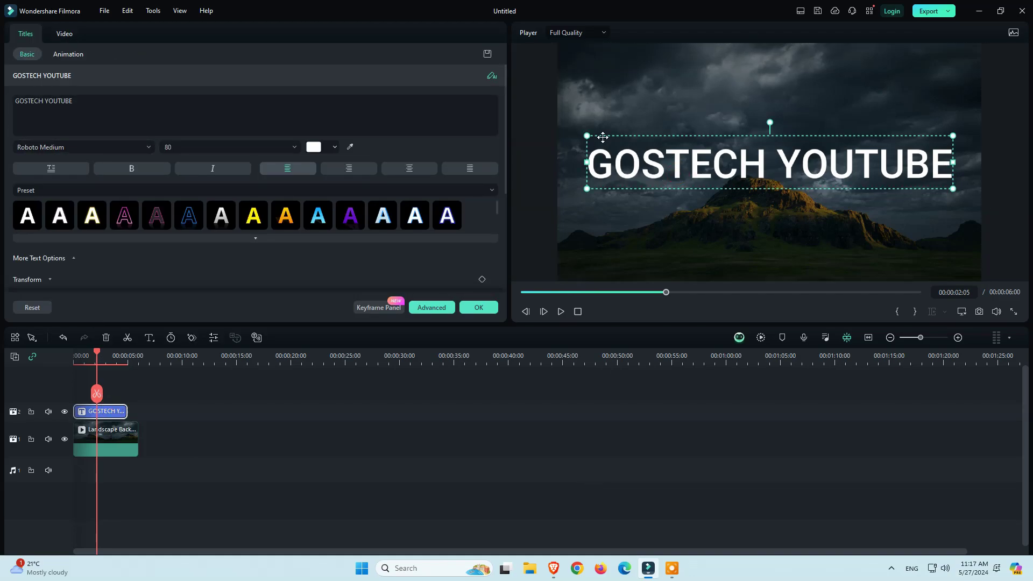
{"action": "left_click_drag", "start_coordinate": [587, 135], "coordinate": [582, 163]}
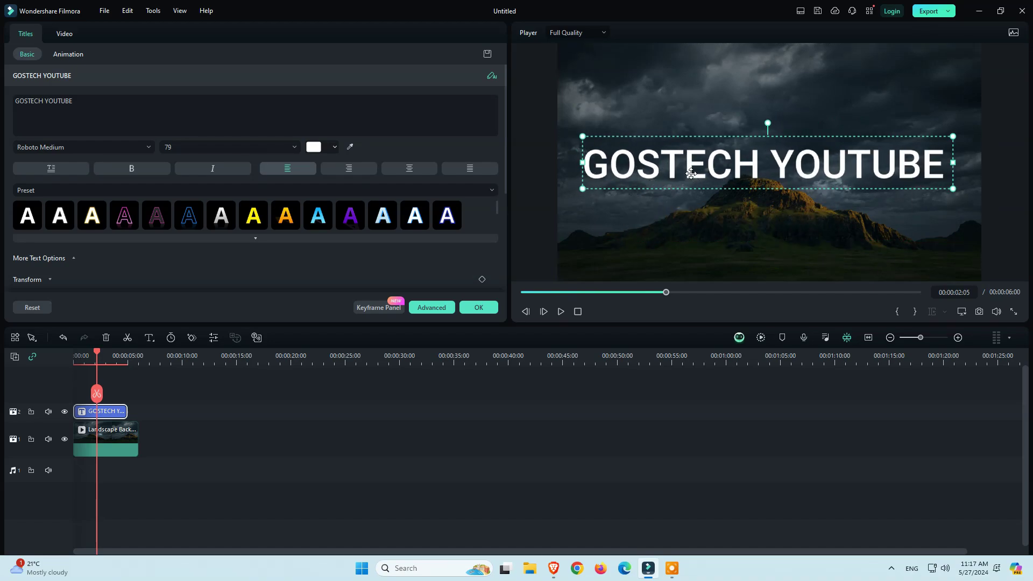
{"action": "left_click_drag", "start_coordinate": [767, 123], "coordinate": [760, 164]}
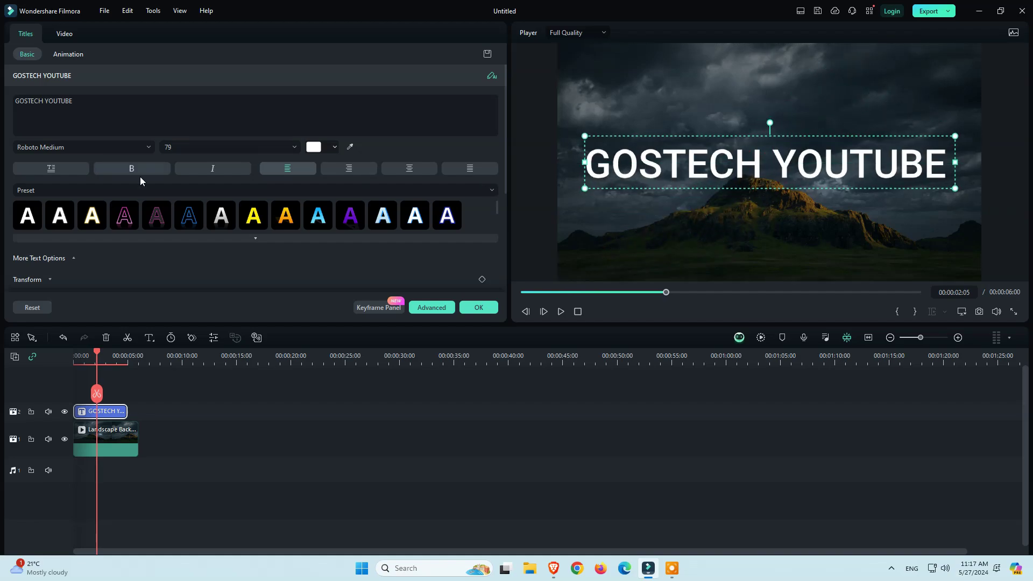
- Set the title's font to Rockwell Extra Bold and its size to 68
{"action": "left_click", "coordinate": [149, 149]}
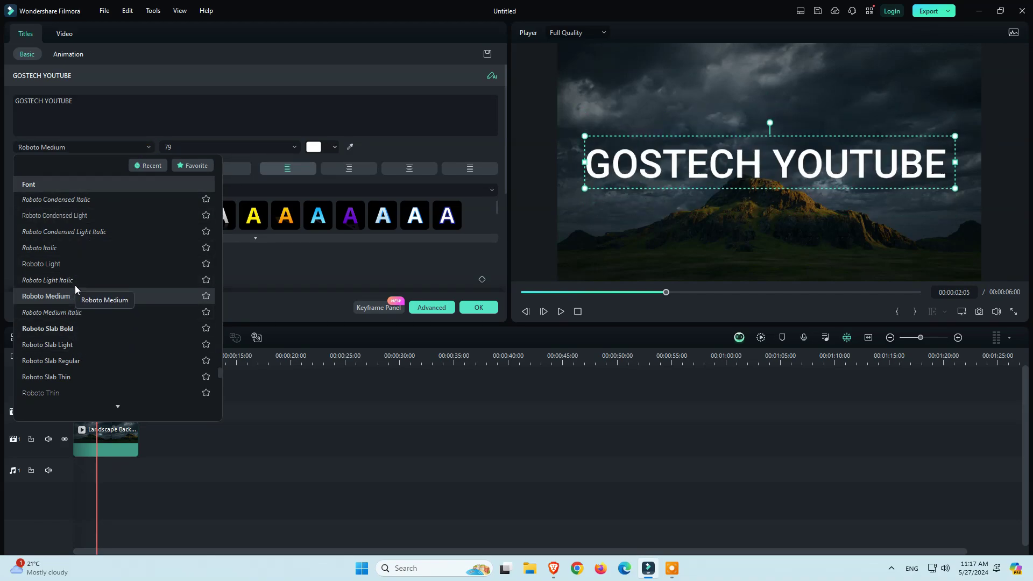
{"action": "scroll", "coordinate": [75, 293], "scroll_direction": "down", "scroll_amount": 3}
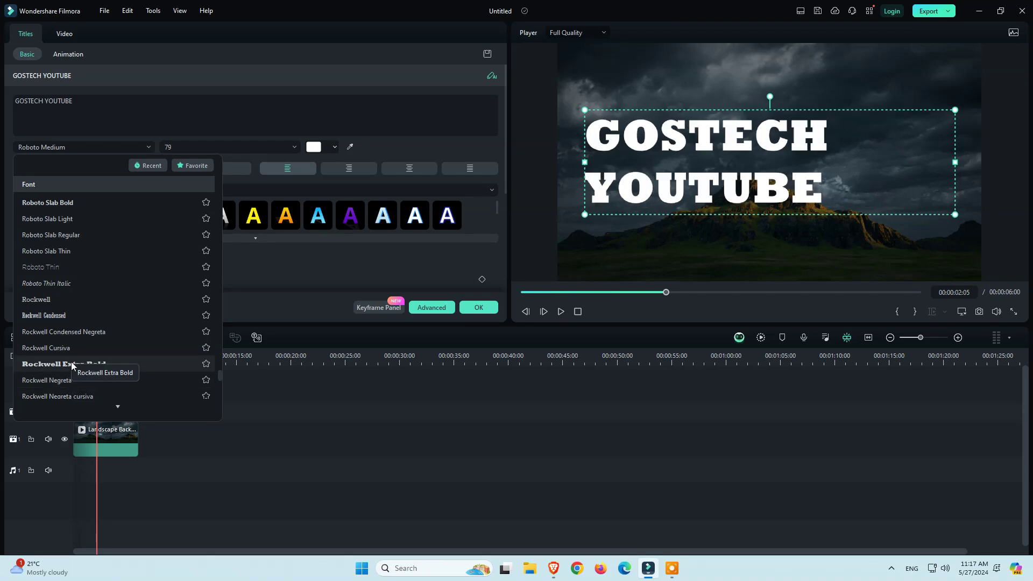
{"action": "left_click", "coordinate": [72, 365]}
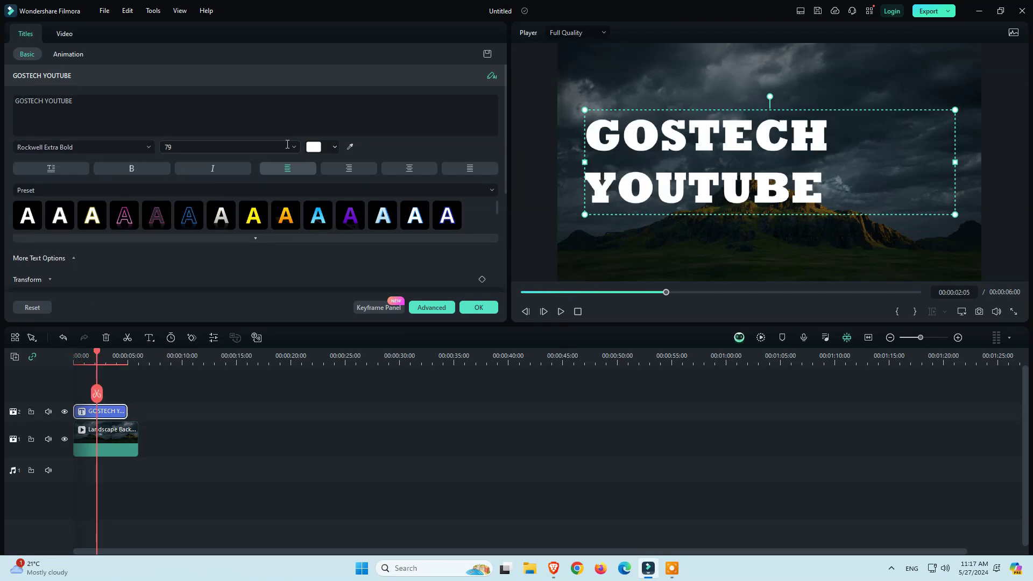
{"action": "left_click", "coordinate": [286, 145]}
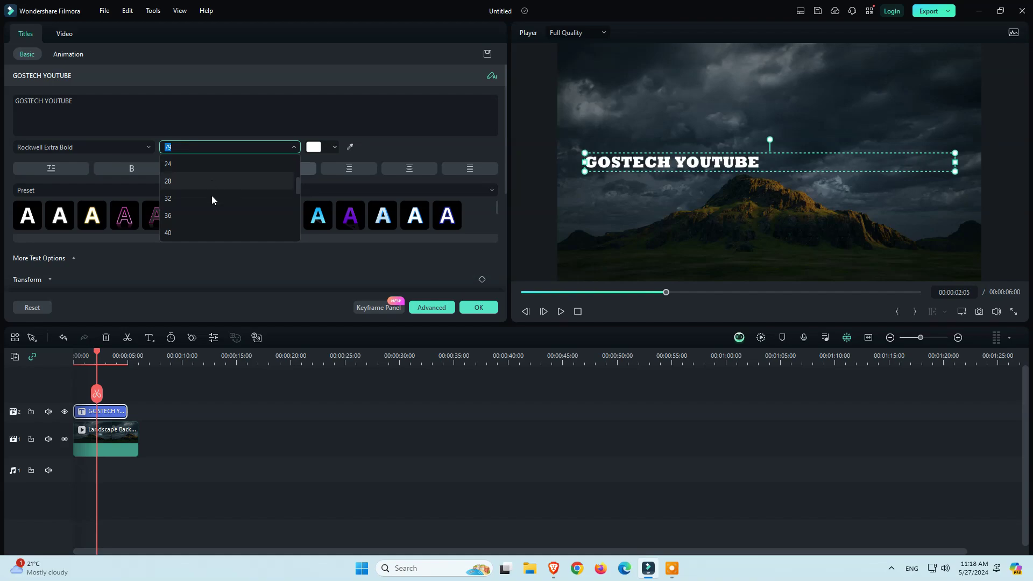
{"action": "scroll", "coordinate": [212, 199], "scroll_direction": "down", "scroll_amount": 4}
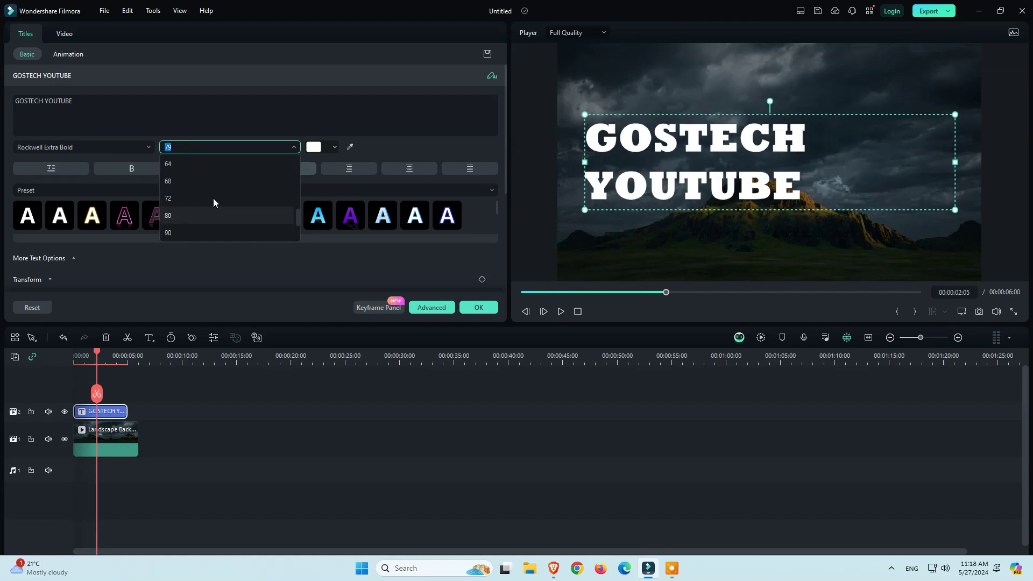
{"action": "left_click", "coordinate": [208, 177]}
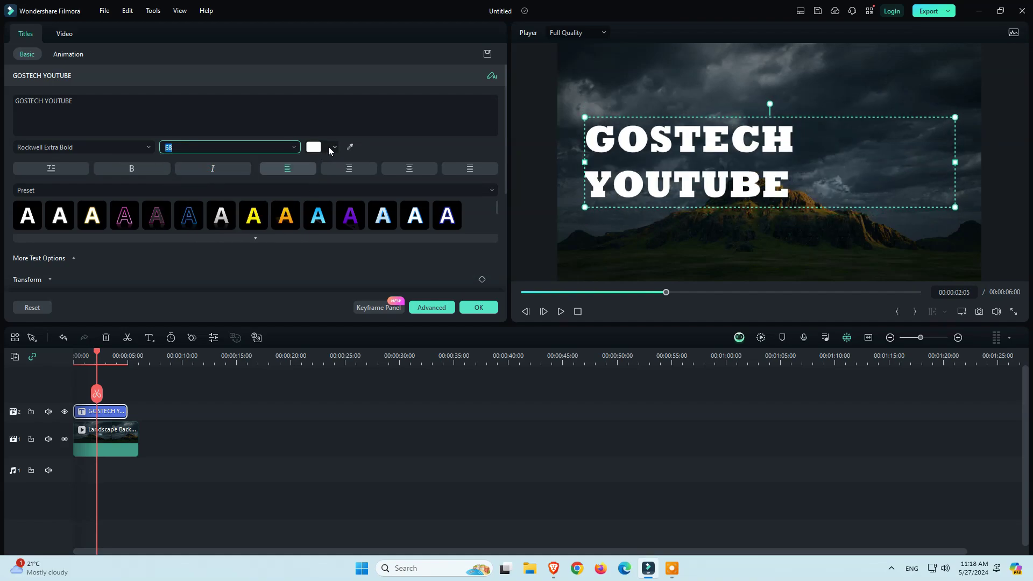
- Try light blue, grey, pale mint and a dark colour sampled from the footage on the title text, and return it to white
{"action": "left_click", "coordinate": [317, 147]}
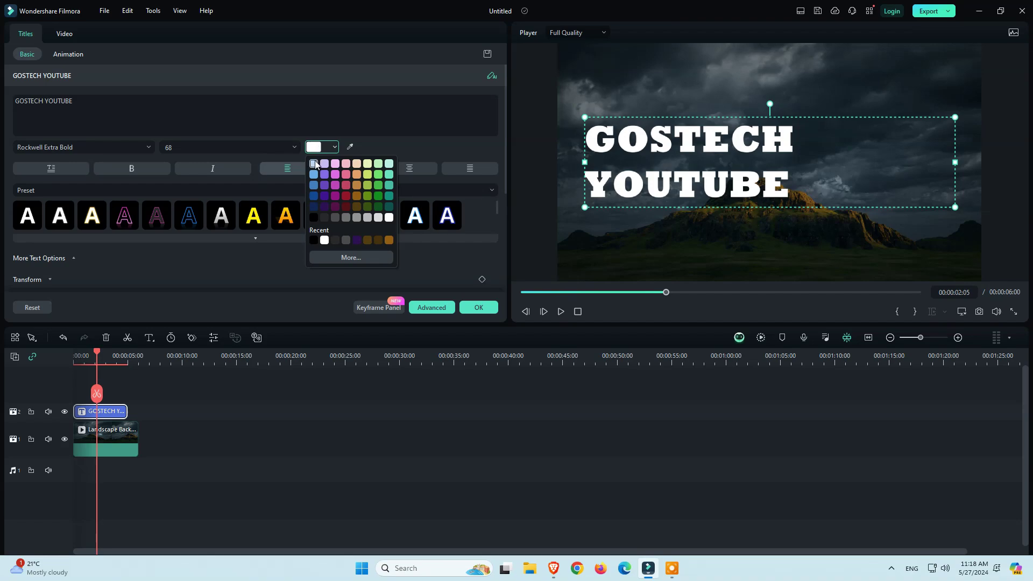
{"action": "left_click", "coordinate": [314, 163]}
{"action": "left_click", "coordinate": [333, 148]}
{"action": "left_click", "coordinate": [345, 218]}
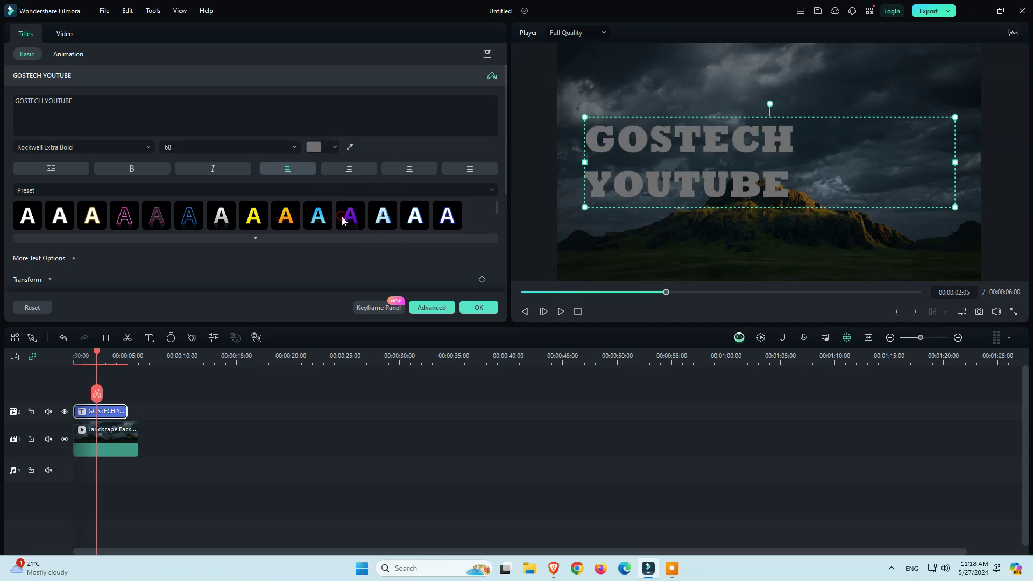
{"action": "left_click", "coordinate": [328, 150]}
{"action": "left_click", "coordinate": [388, 162]}
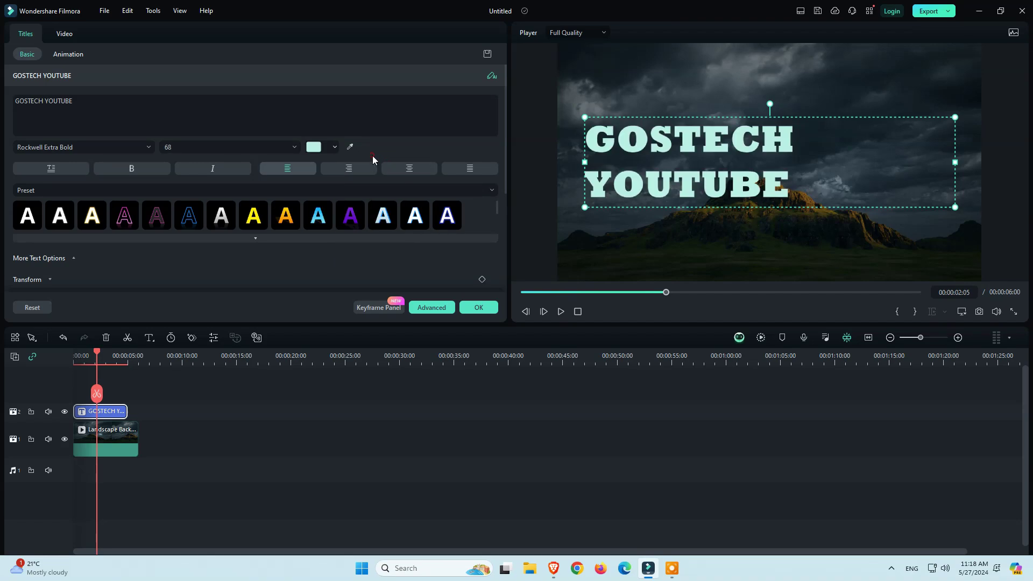
{"action": "left_click", "coordinate": [349, 148]}
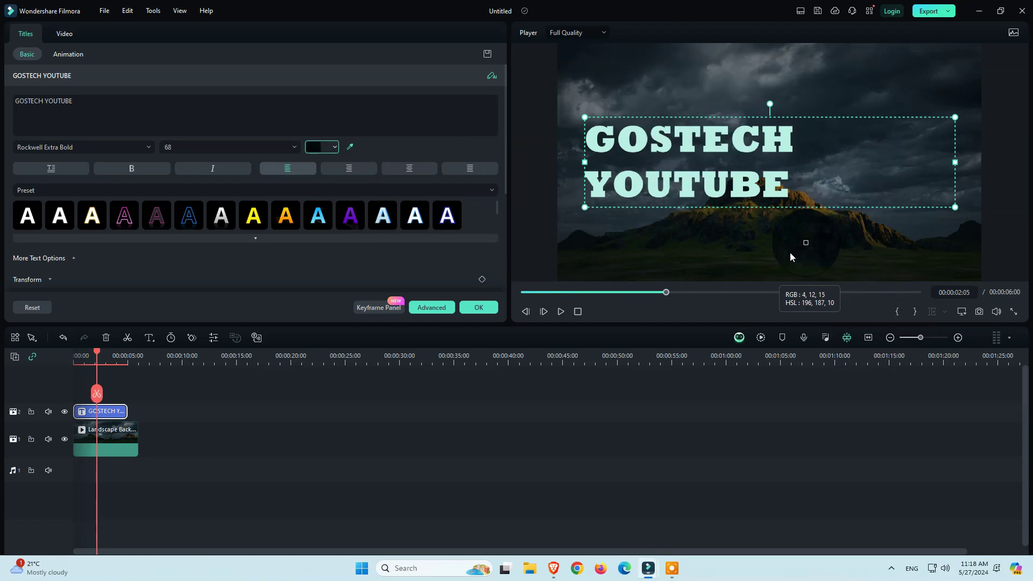
{"action": "left_click", "coordinate": [767, 264]}
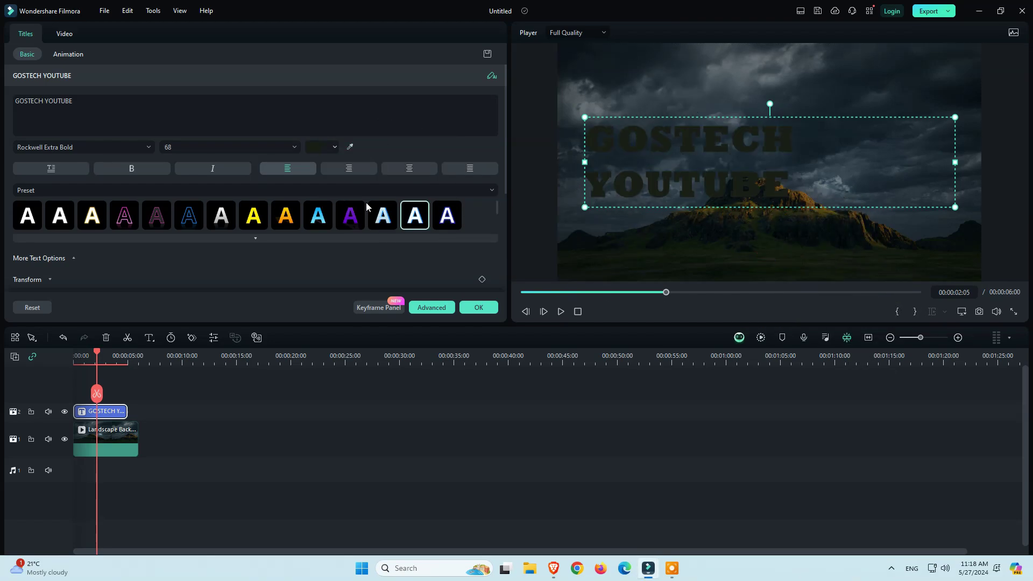
{"action": "left_click", "coordinate": [321, 145]}
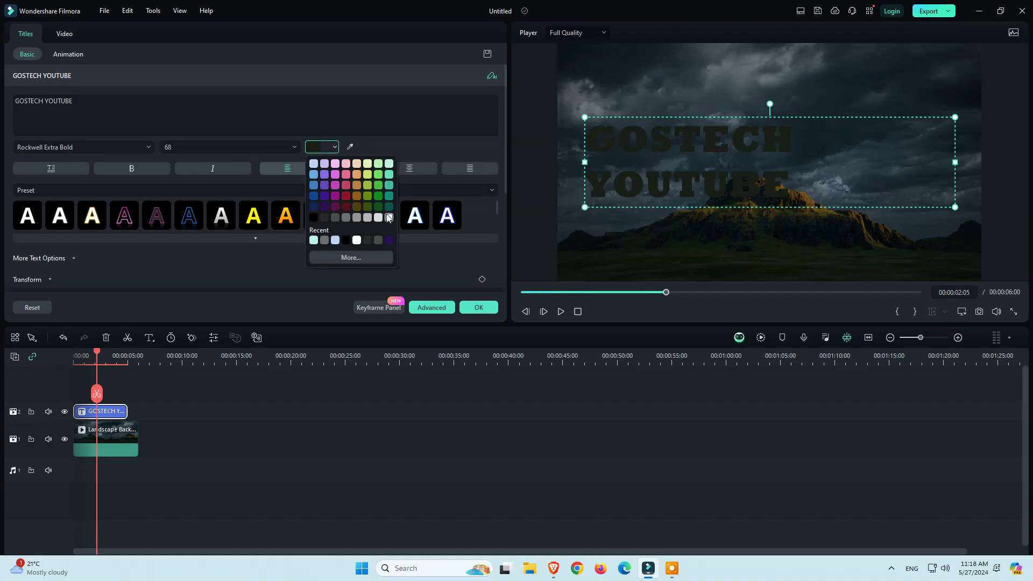
{"action": "left_click", "coordinate": [388, 216]}
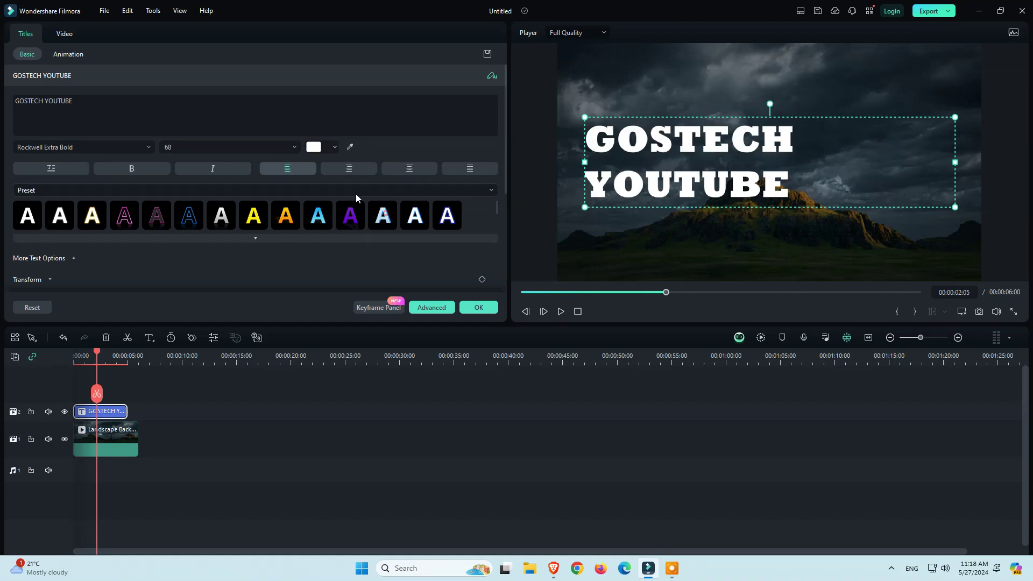
- Try the vertical orientation on the title text and switch it back to horizontal
{"action": "left_click", "coordinate": [59, 169]}
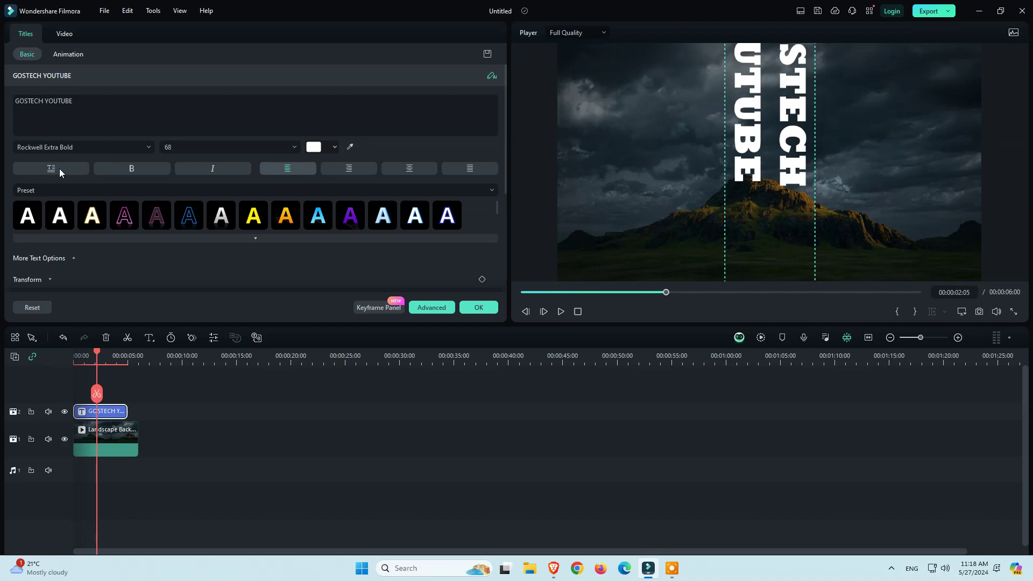
{"action": "left_click", "coordinate": [76, 167]}
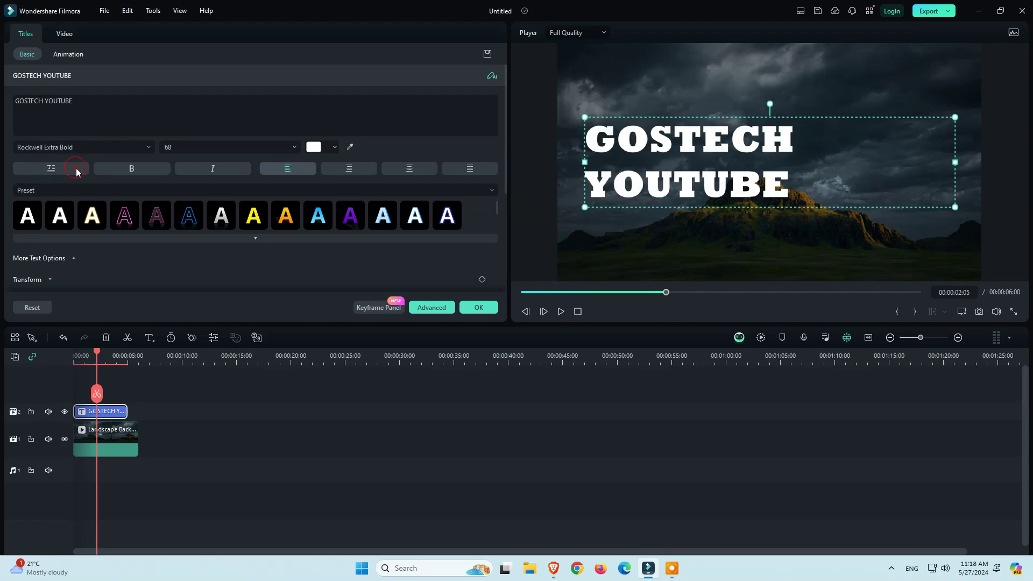
- Shrink the title to about font size 39 and centre it in the frame, trying vertical orientation before restoring horizontal
{"action": "left_click_drag", "start_coordinate": [955, 209], "coordinate": [800, 169]}
{"action": "left_click", "coordinate": [72, 166]}
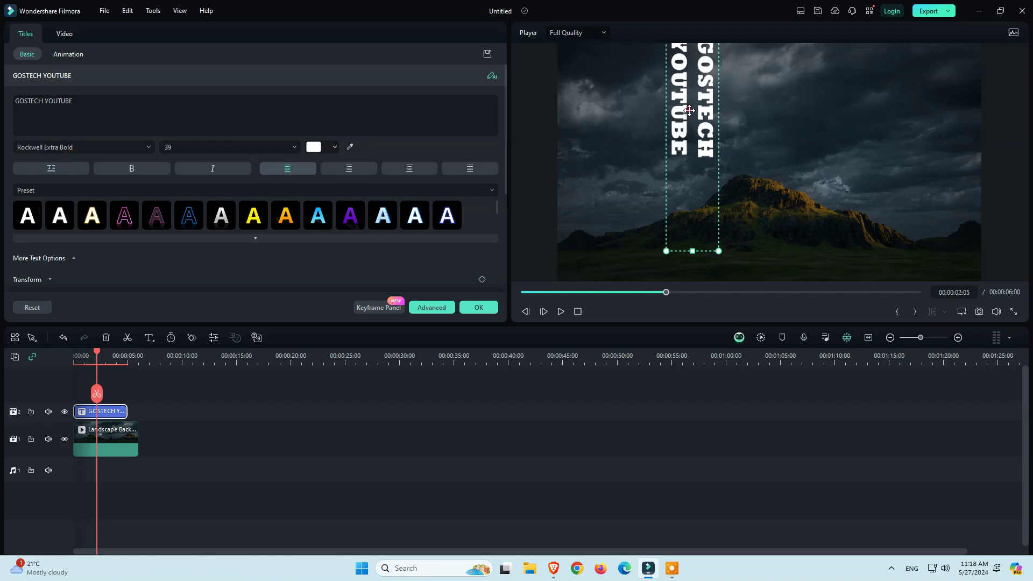
{"action": "left_click_drag", "start_coordinate": [688, 111], "coordinate": [767, 128]}
{"action": "left_click", "coordinate": [51, 168]}
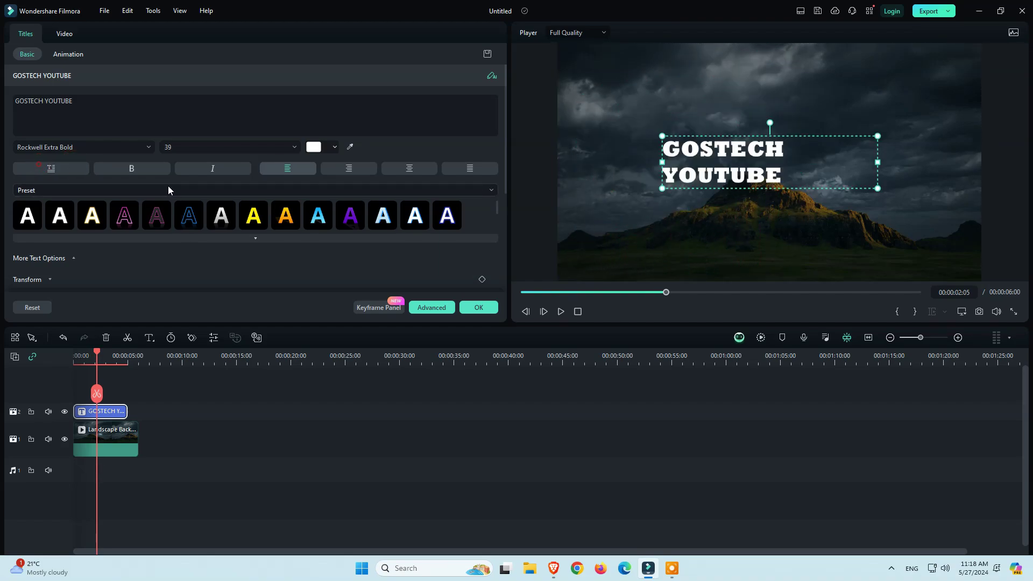
- Try bold and italic styling on the title text and return it to regular
{"action": "left_click", "coordinate": [142, 168]}
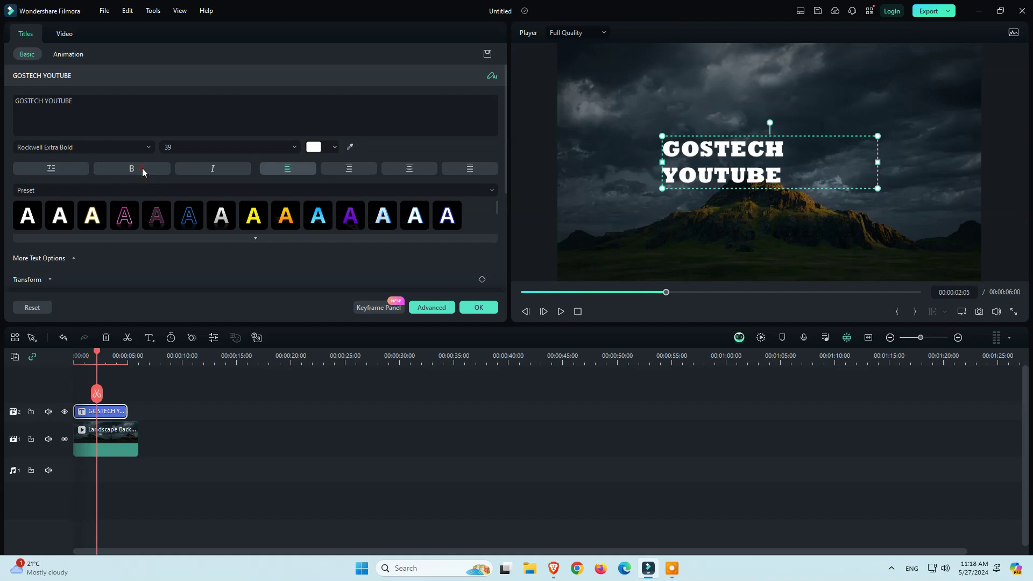
{"action": "left_click", "coordinate": [212, 168]}
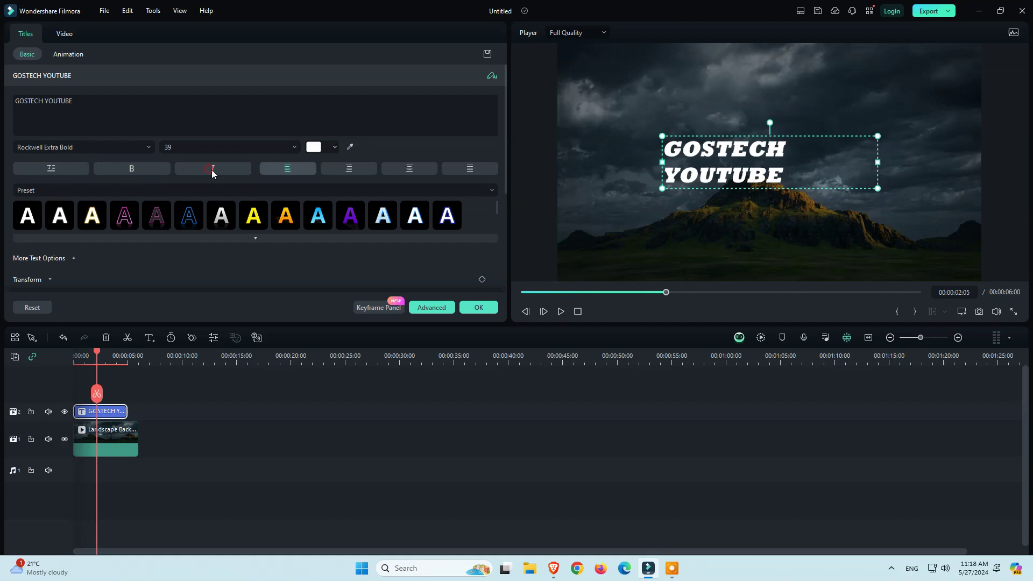
{"action": "left_click", "coordinate": [211, 168]}
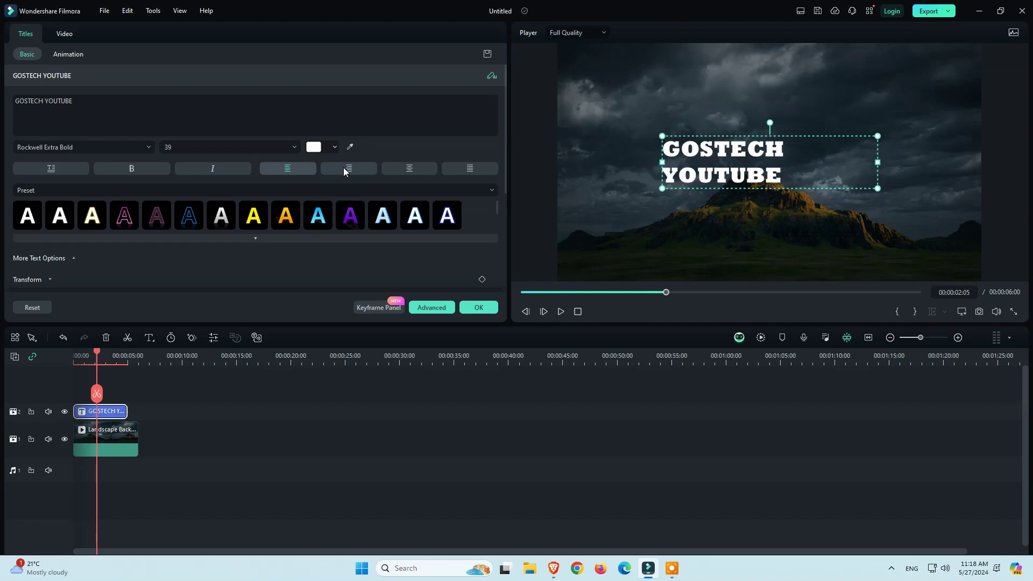
- Try right and centre alignment on the title text, and switch it to justified
{"action": "left_click", "coordinate": [334, 173]}
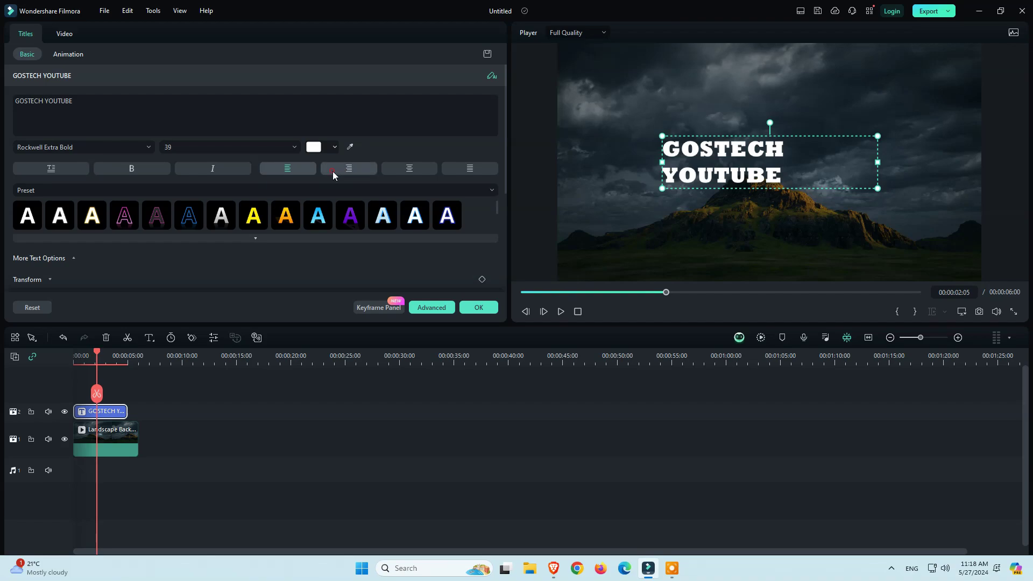
{"action": "left_click", "coordinate": [406, 173]}
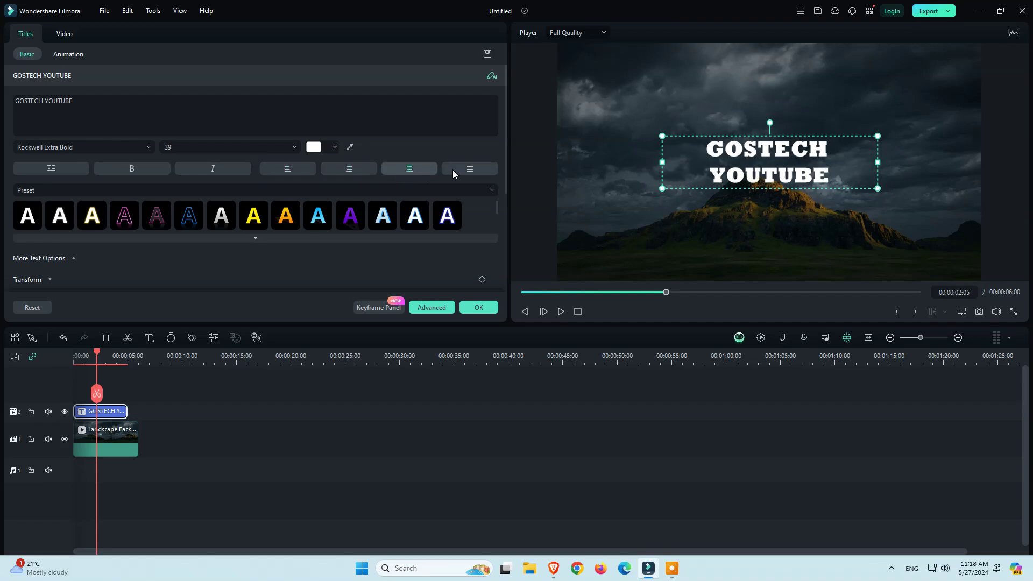
{"action": "left_click", "coordinate": [470, 169]}
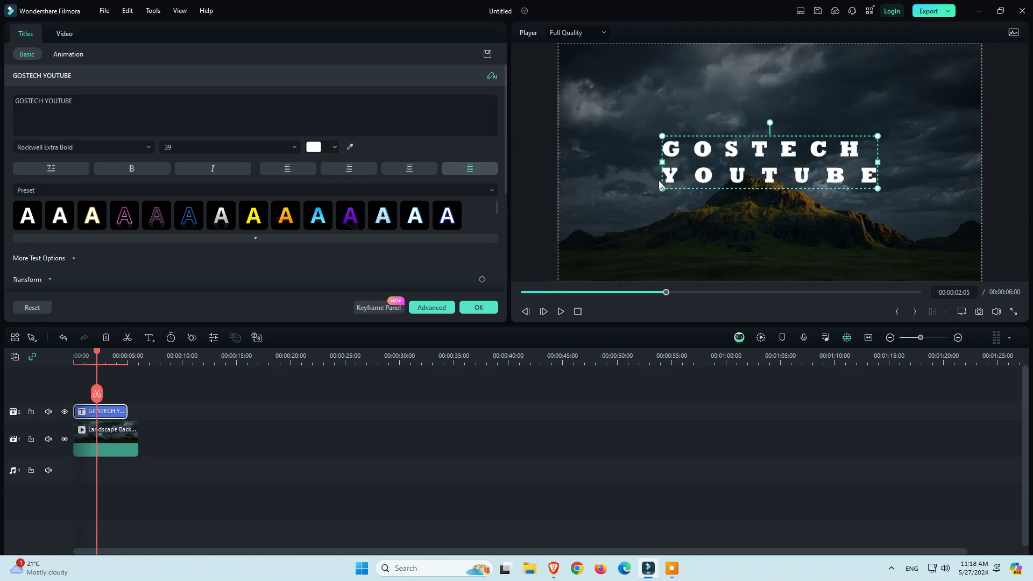
- Set the title's font size to 64 and widen its text box on both sides to nearly the full frame width
{"action": "left_click", "coordinate": [239, 147]}
{"action": "scroll", "coordinate": [239, 147], "scroll_direction": "down", "scroll_amount": 2}
{"action": "scroll", "coordinate": [239, 147], "scroll_direction": "down", "scroll_amount": 1}
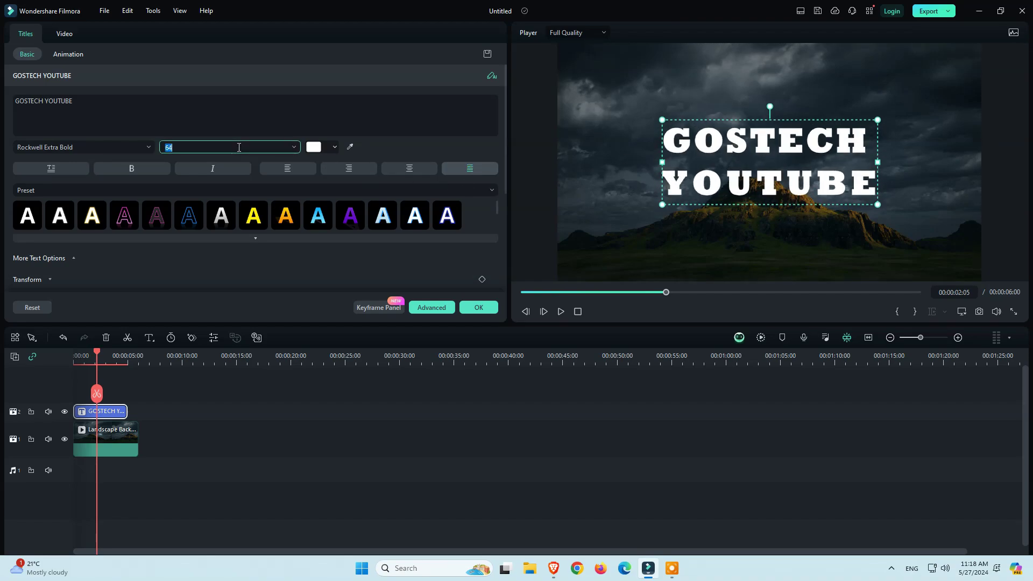
{"action": "left_click_drag", "start_coordinate": [661, 162], "coordinate": [564, 163]}
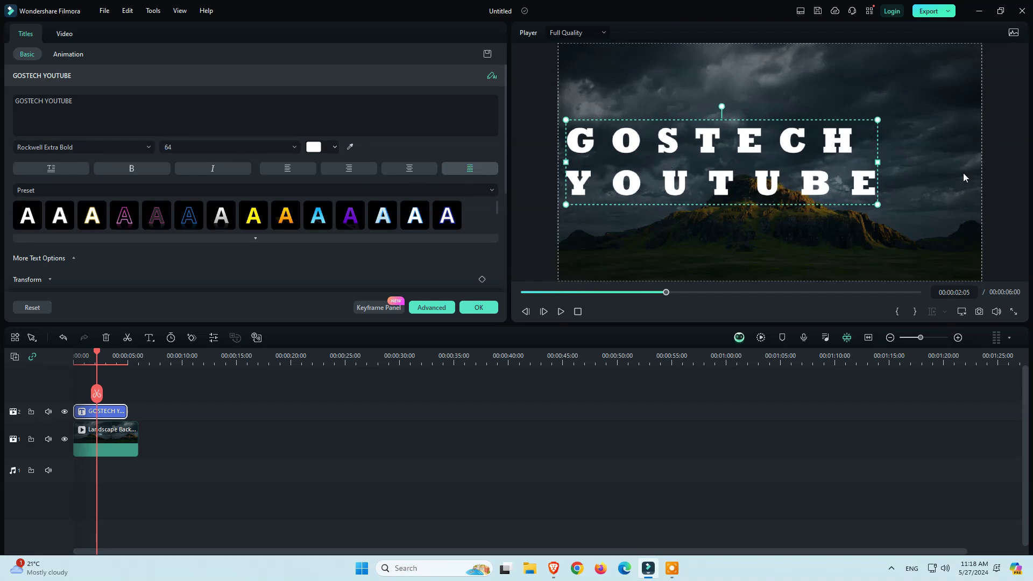
{"action": "left_click_drag", "start_coordinate": [877, 162], "coordinate": [978, 170]}
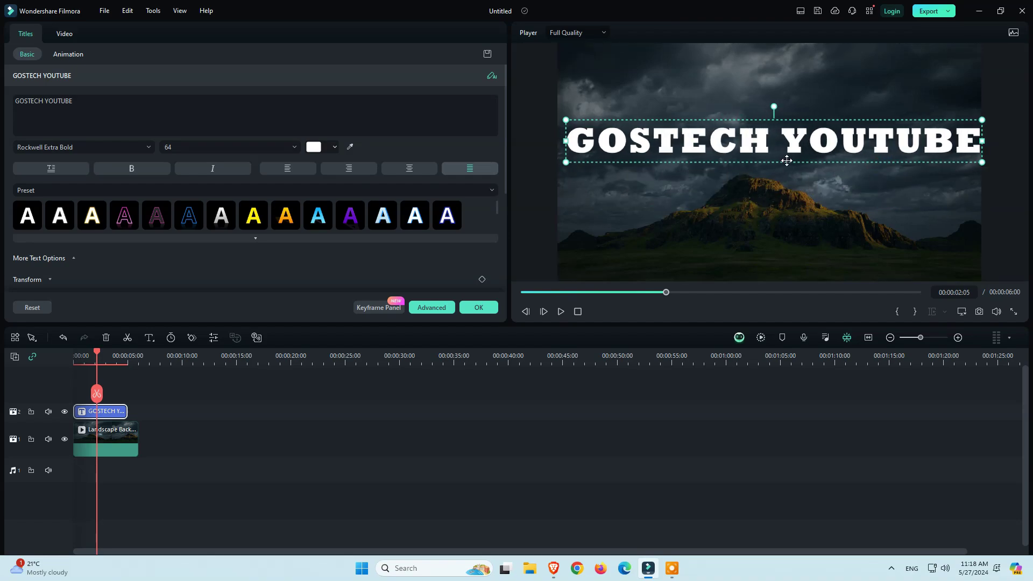
- Break the title text into two lines, GOSTECH above YOUTUBE
{"action": "left_click", "coordinate": [43, 102]}
{"action": "key", "text": "BackSpace"}
{"action": "key", "text": "Return"}
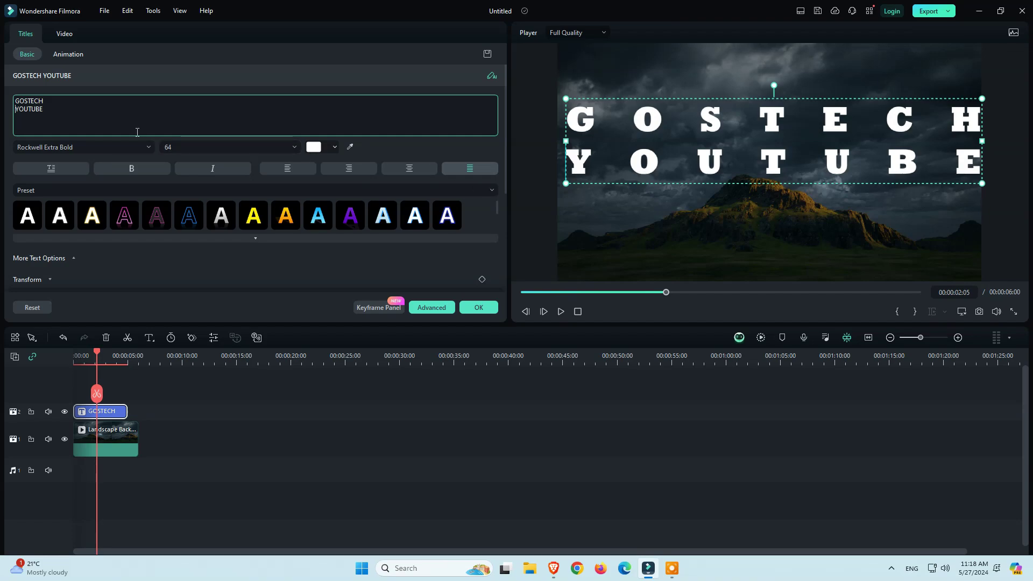
{"action": "key", "text": "BackSpace"}
{"action": "key", "text": "Return"}
- Shrink the title to about font size 57 in the middle of the frame and centre-align its text
{"action": "left_click_drag", "start_coordinate": [982, 184], "coordinate": [958, 201]}
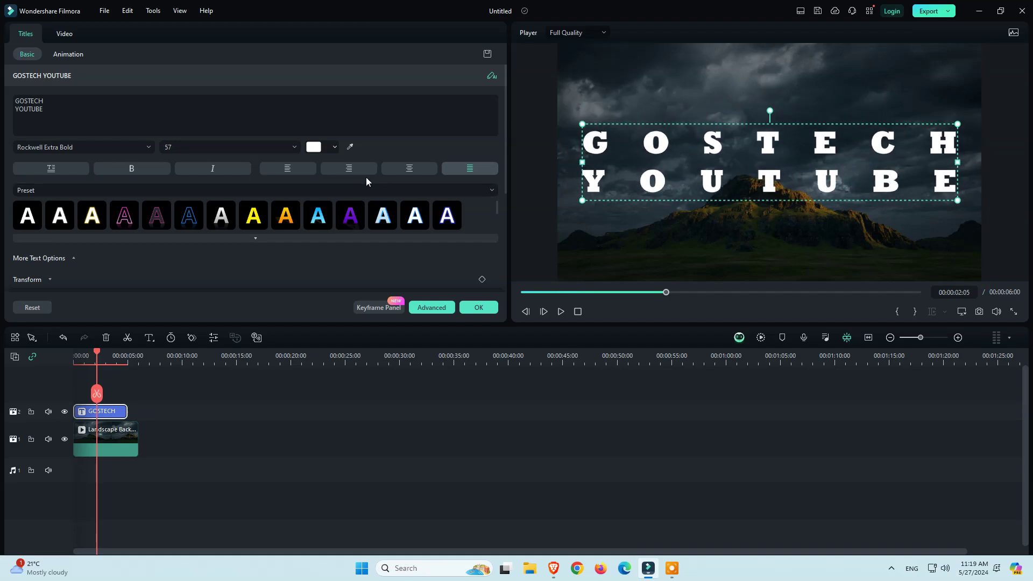
{"action": "left_click", "coordinate": [401, 168]}
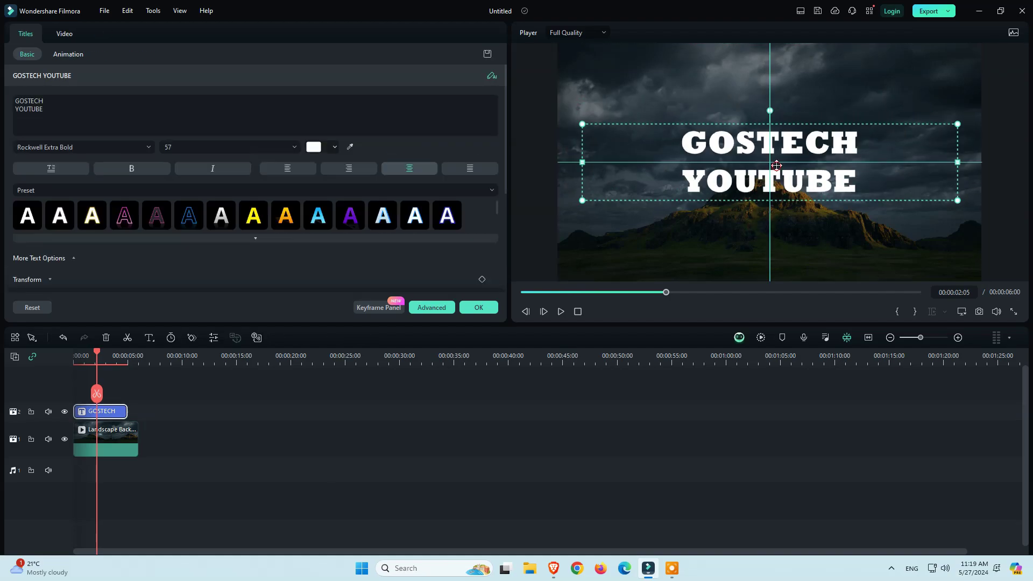
- Try several WordArt styles on the title, including glowing gold, multicoloured letters and green-yellow with a purple shadow
{"action": "left_click", "coordinate": [62, 189]}
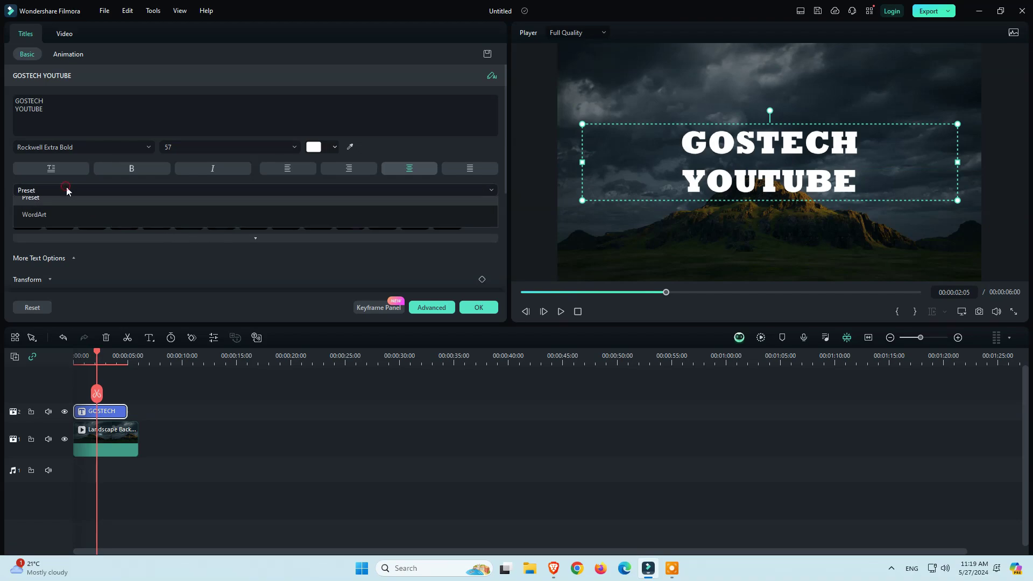
{"action": "left_click", "coordinate": [46, 228]}
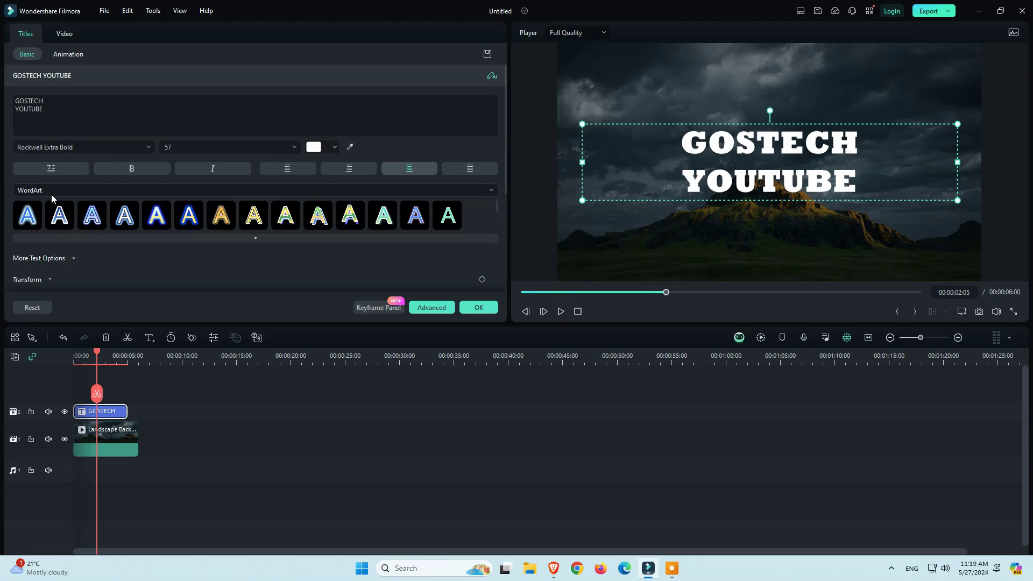
{"action": "left_click", "coordinate": [51, 190]}
{"action": "left_click", "coordinate": [51, 228]}
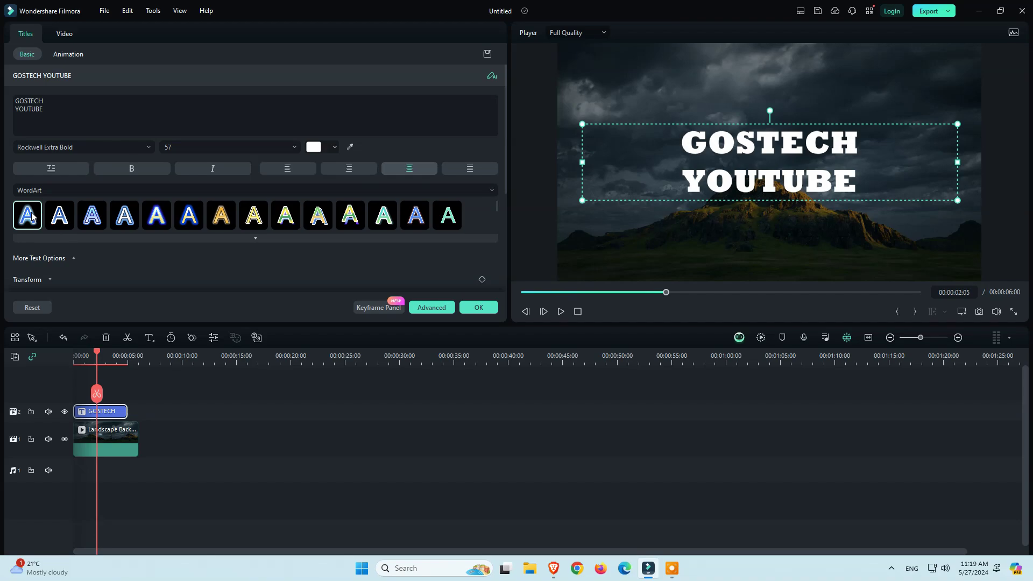
{"action": "left_click", "coordinate": [35, 221]}
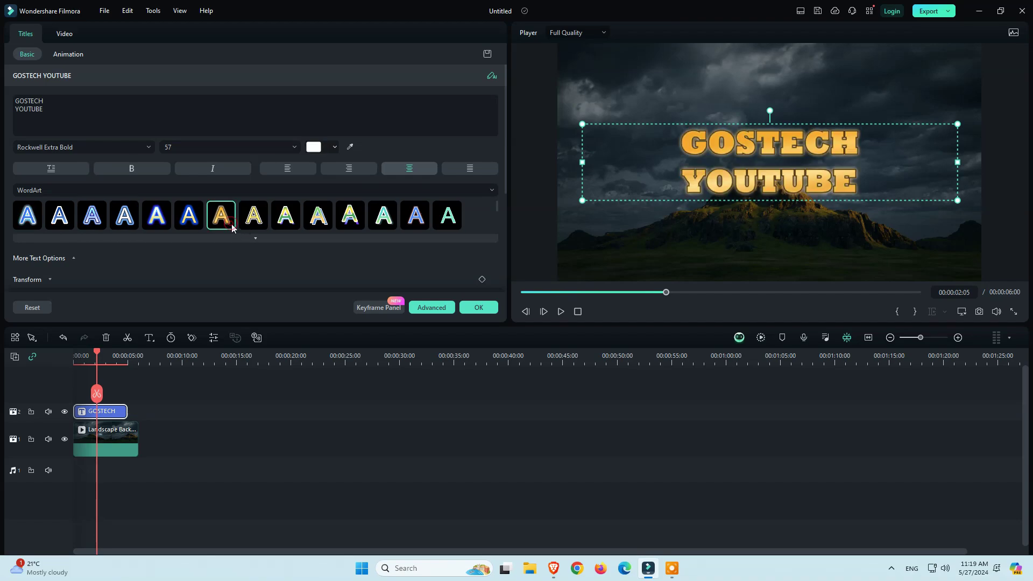
{"action": "left_click", "coordinate": [440, 216]}
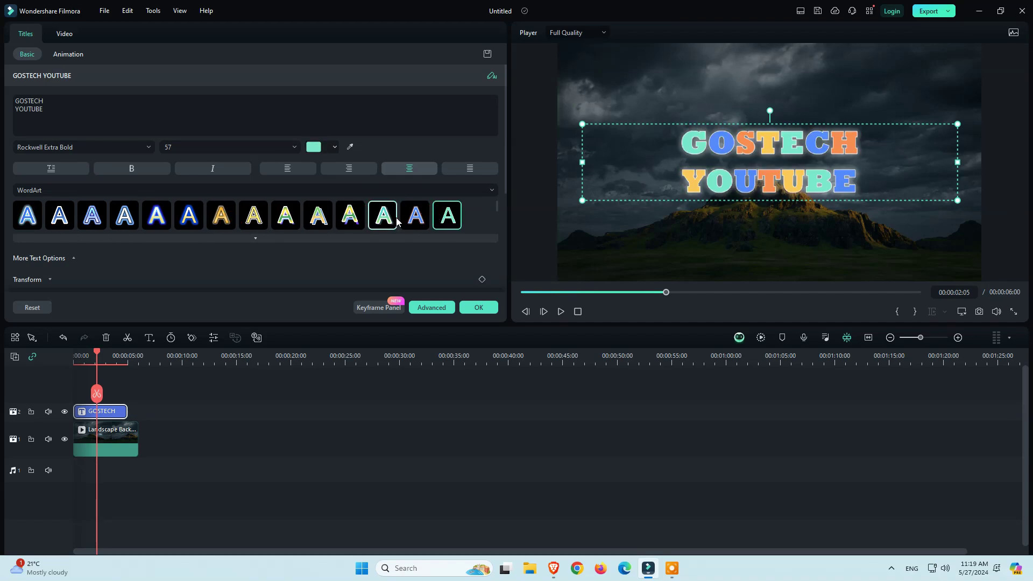
{"action": "left_click", "coordinate": [415, 215]}
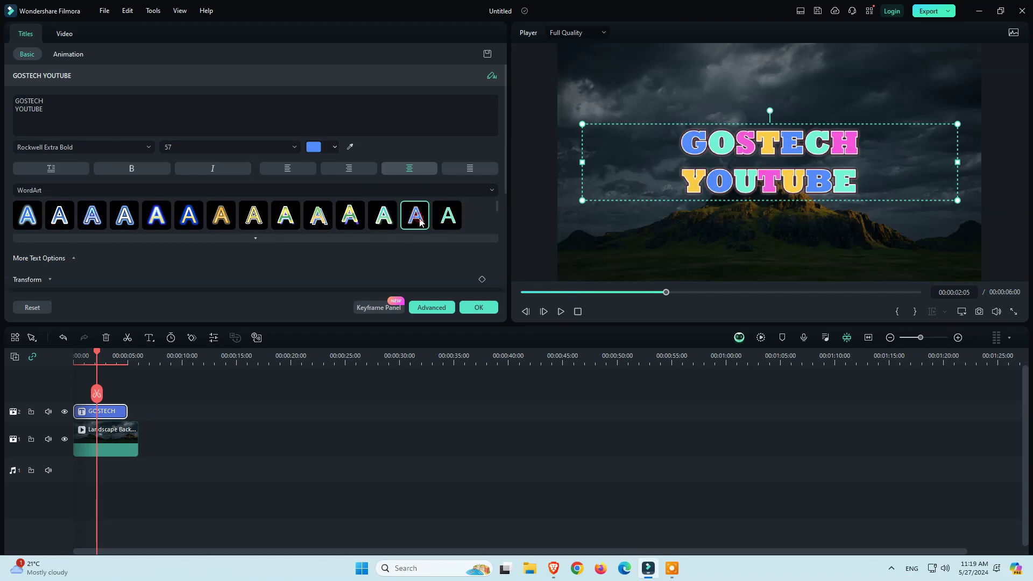
{"action": "left_click", "coordinate": [350, 215]}
- Show all the Preset text styles, try the gold and magenta ones, and apply the pale blue style with a blue shadow
{"action": "left_click", "coordinate": [78, 188]}
{"action": "left_click", "coordinate": [62, 210]}
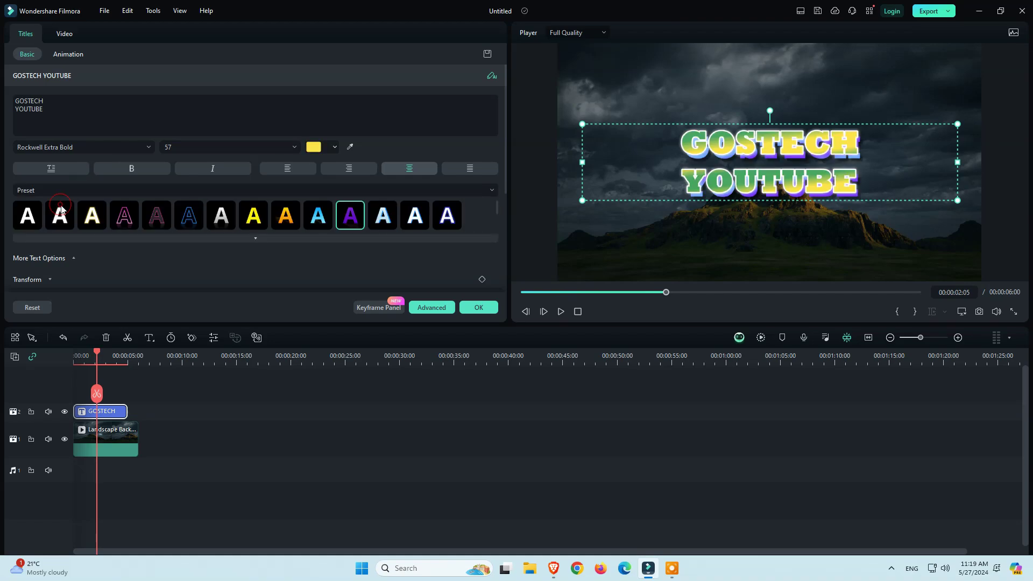
{"action": "left_click", "coordinate": [433, 240]}
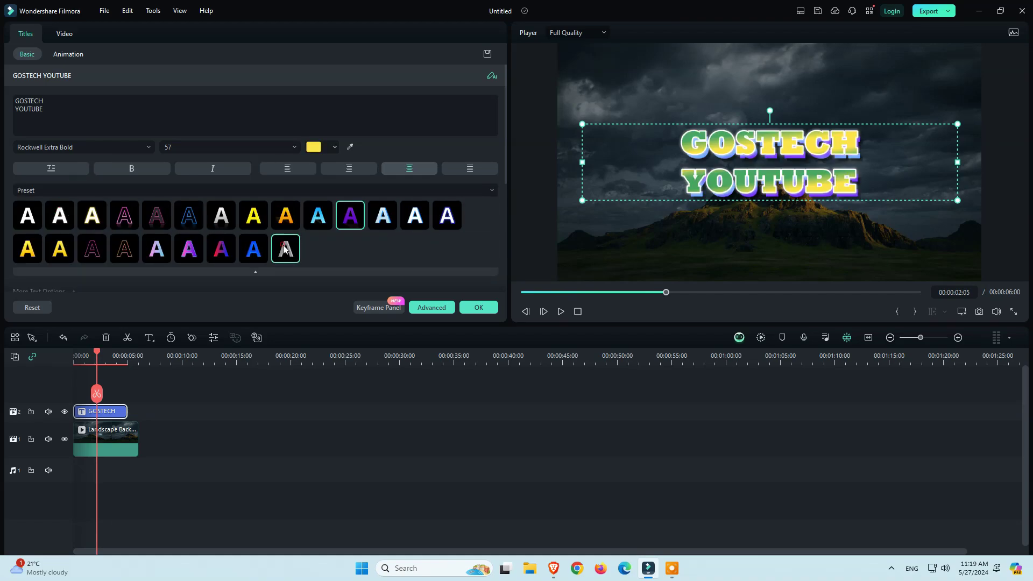
{"action": "left_click", "coordinate": [37, 254]}
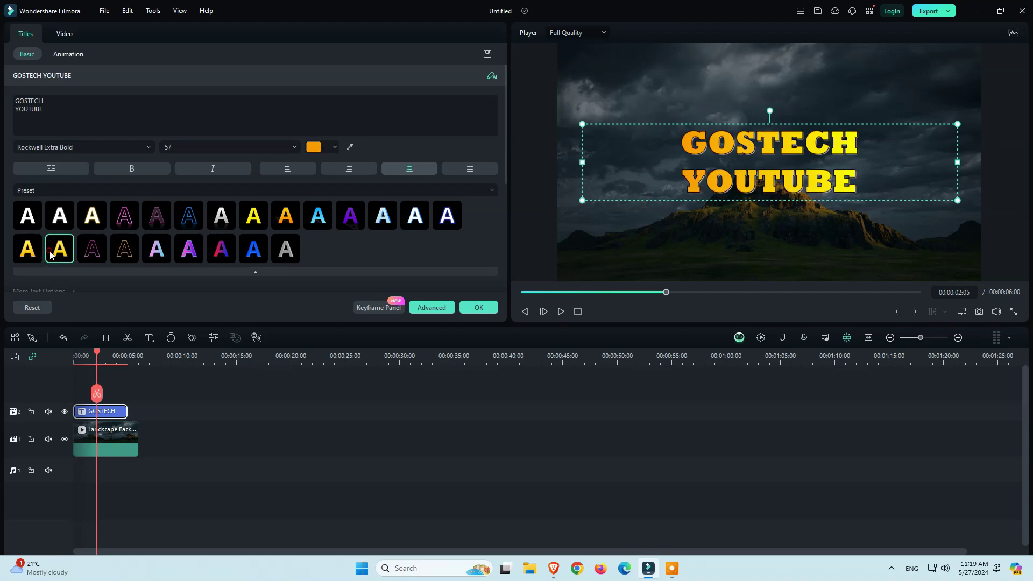
{"action": "left_click", "coordinate": [188, 249]}
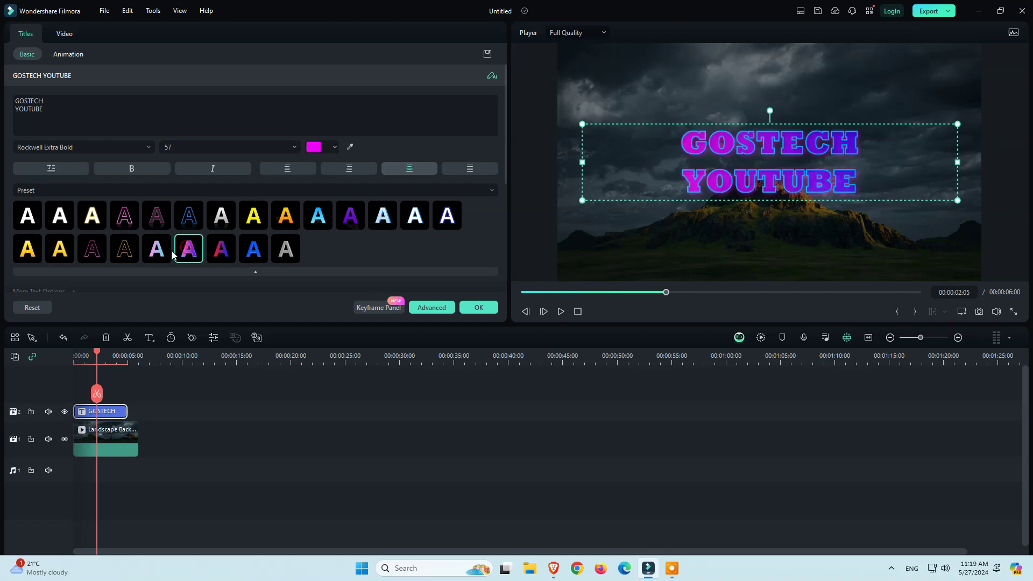
{"action": "left_click", "coordinate": [382, 216]}
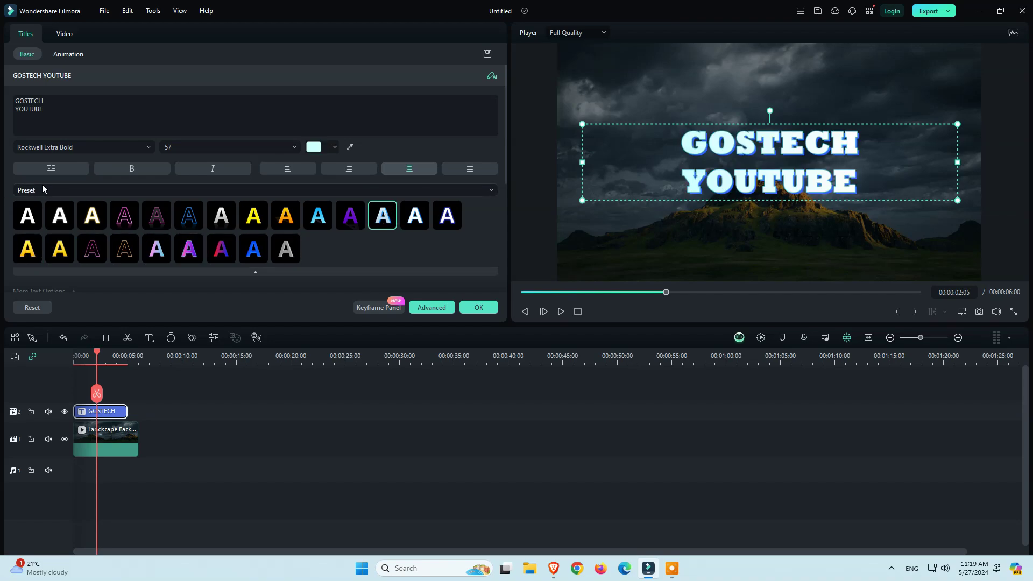
- Set the title's letter spacing to 1 and its line height to -14 in the additional text options
{"action": "scroll", "coordinate": [89, 222], "scroll_direction": "down", "scroll_amount": 2}
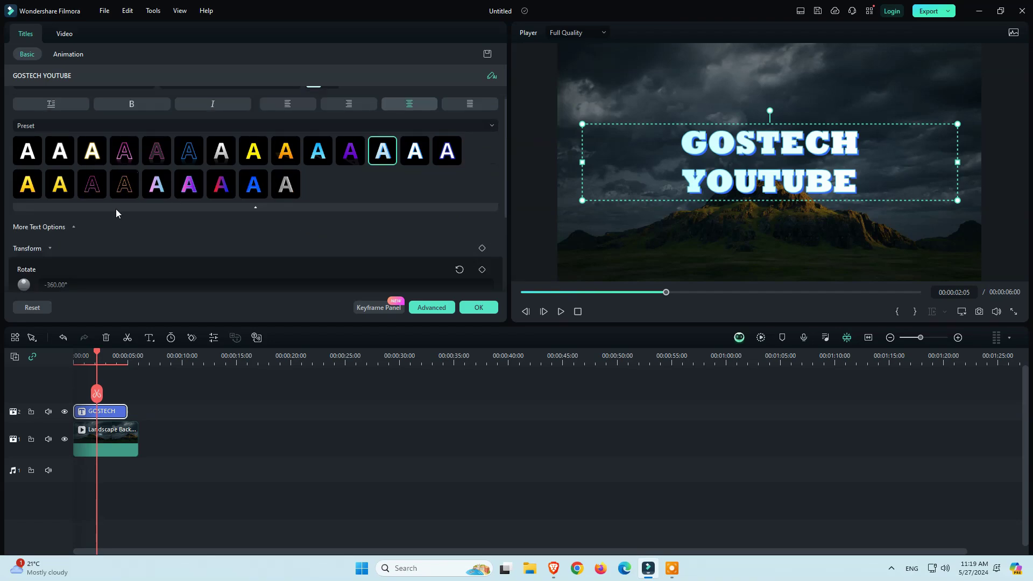
{"action": "left_click", "coordinate": [82, 230]}
{"action": "scroll", "coordinate": [82, 226], "scroll_direction": "down", "scroll_amount": 3}
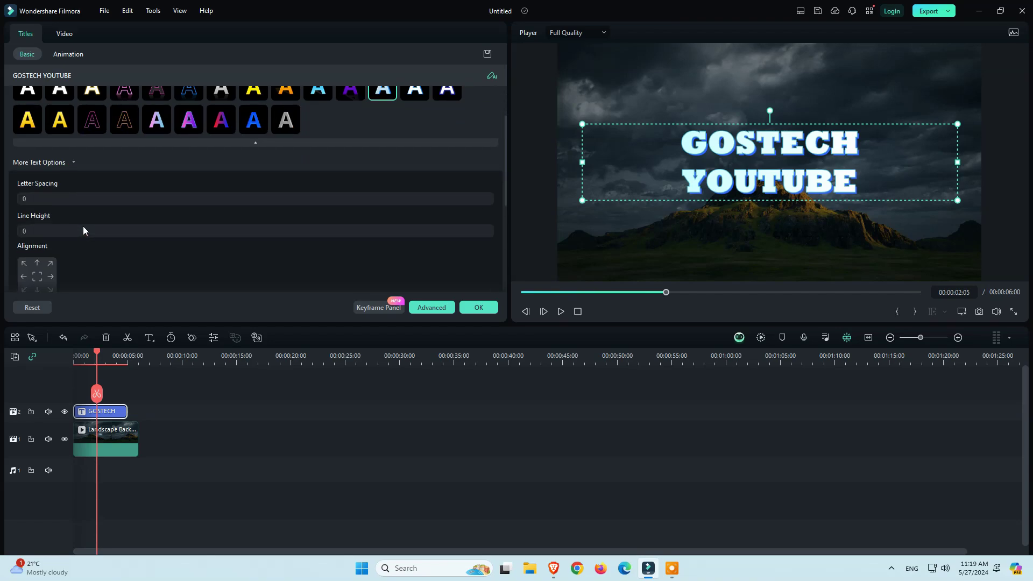
{"action": "mouse_move", "coordinate": [34, 168]}
{"action": "left_mouse_down"}
{"action": "mouse_move", "coordinate": [59, 168]}
{"action": "mouse_move", "coordinate": [13, 168]}
{"action": "mouse_move", "coordinate": [54, 168]}
{"action": "mouse_move", "coordinate": [40, 168]}
{"action": "mouse_move", "coordinate": [41, 199]}
{"action": "mouse_move", "coordinate": [52, 199]}
{"action": "mouse_move", "coordinate": [10, 199]}
{"action": "mouse_move", "coordinate": [27, 199]}
{"action": "left_mouse_up"}
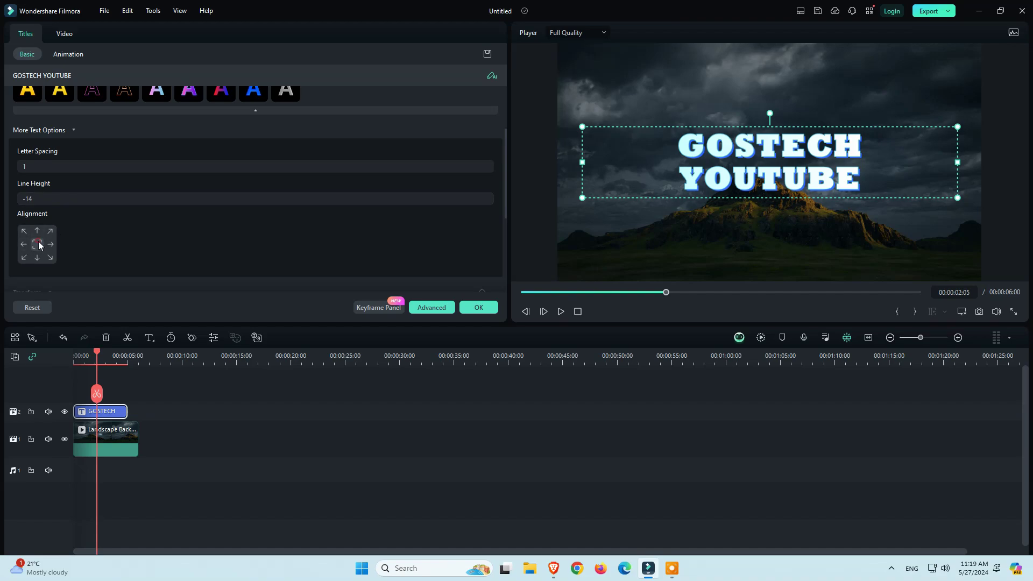
- Try aligning the title to the frame's edges and upper corners, and return it to the centre
{"action": "left_click", "coordinate": [36, 232]}
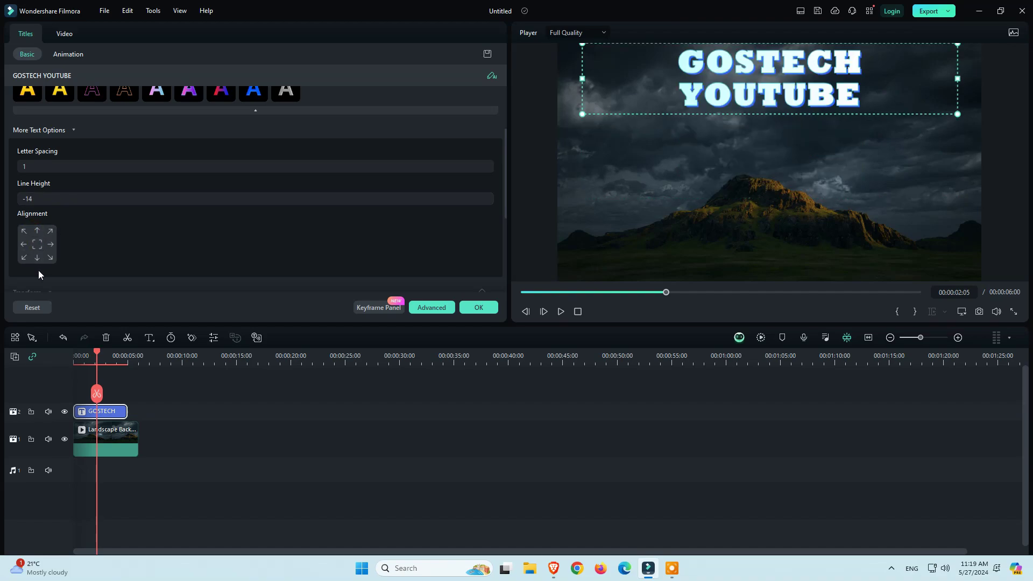
{"action": "left_click", "coordinate": [36, 258]}
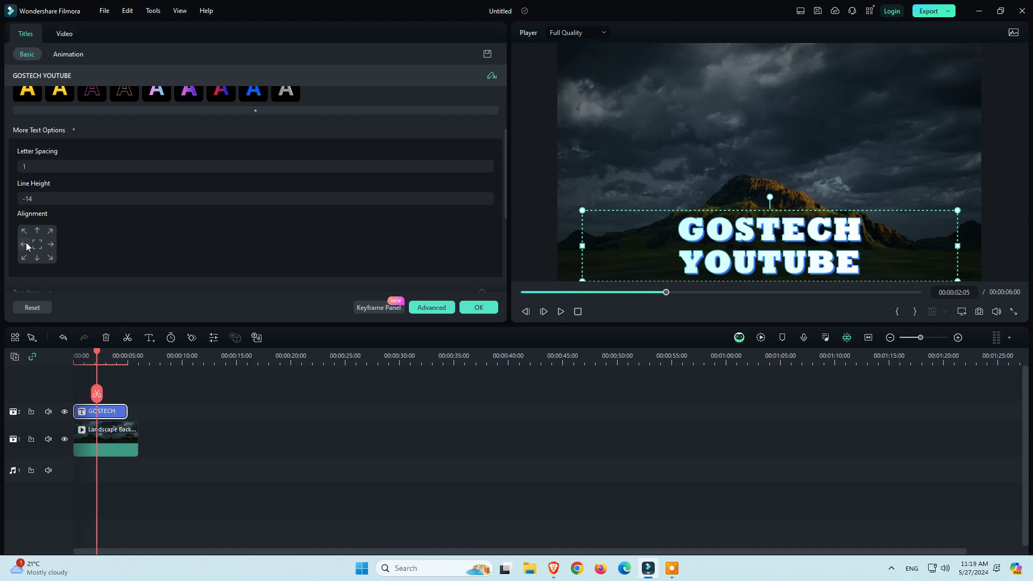
{"action": "left_click", "coordinate": [25, 244]}
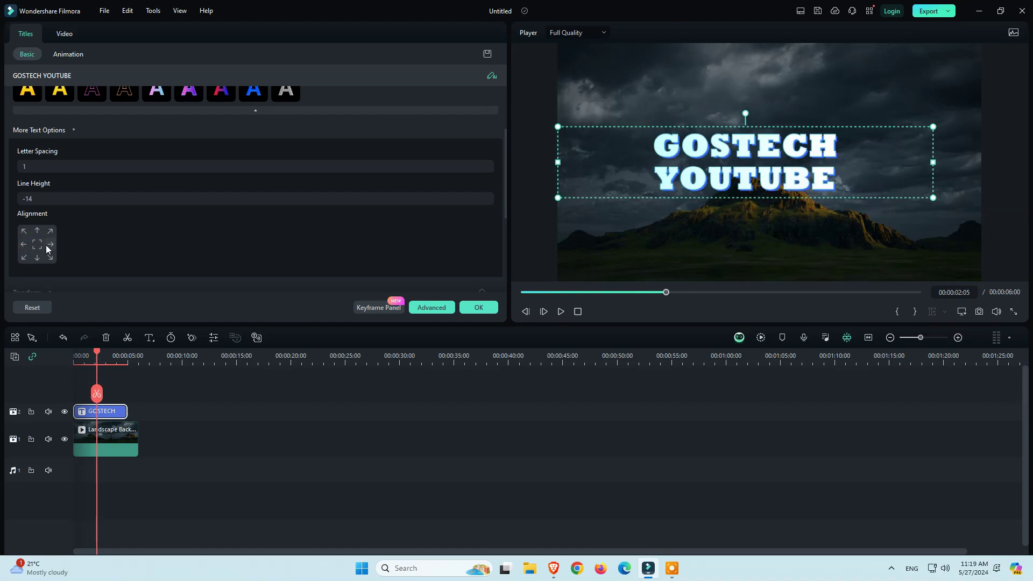
{"action": "left_click", "coordinate": [50, 245]}
{"action": "left_click", "coordinate": [37, 245]}
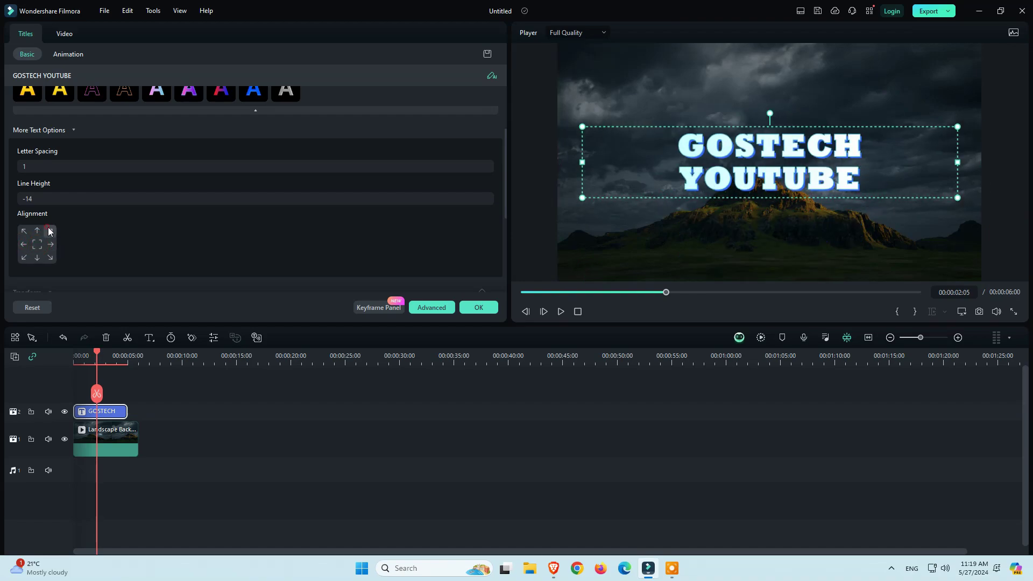
{"action": "left_click", "coordinate": [50, 232]}
{"action": "left_click", "coordinate": [24, 232]}
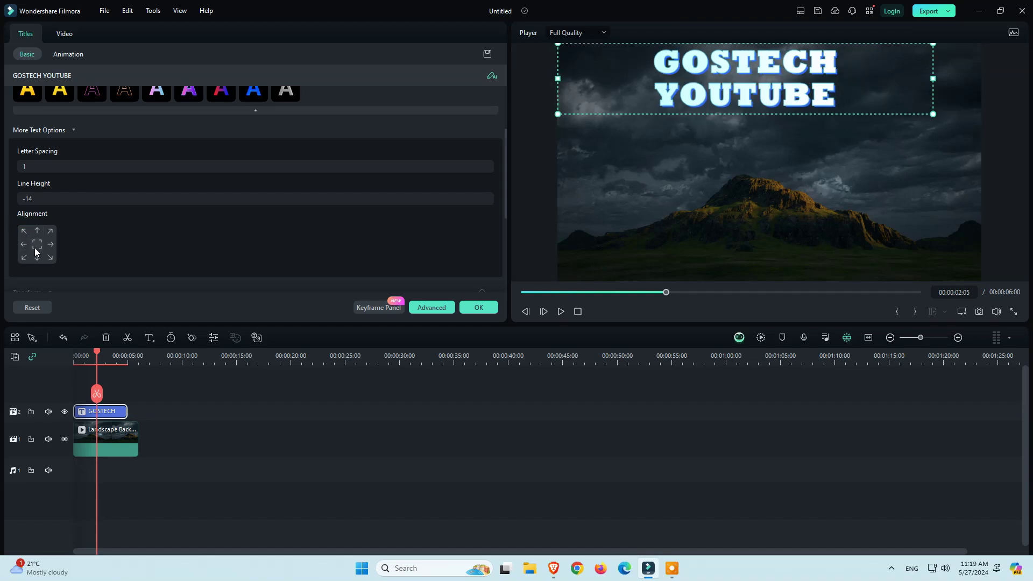
{"action": "left_click", "coordinate": [34, 247]}
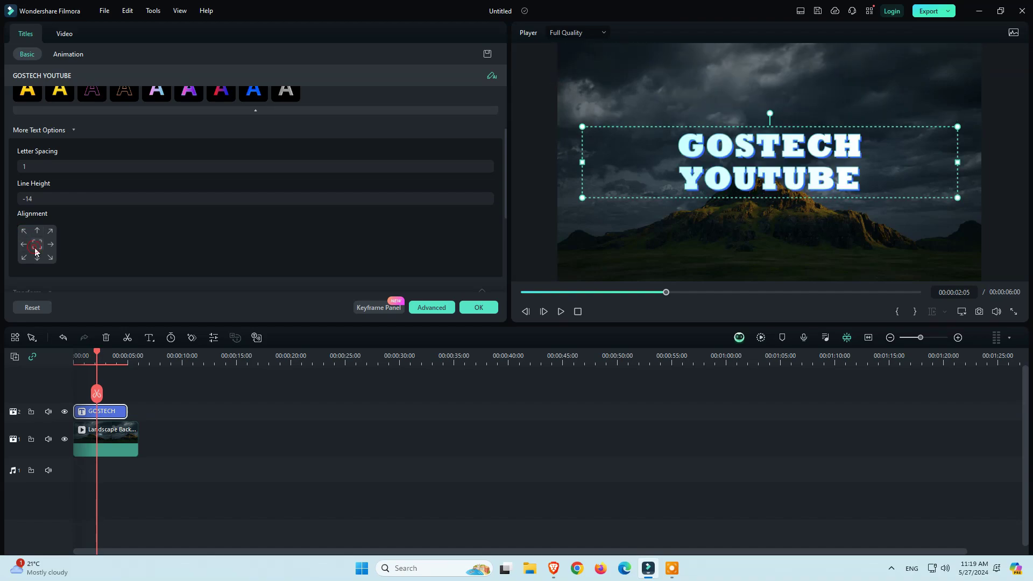
- Try rotating the title to about -3.58° and reset its rotation
{"action": "left_click", "coordinate": [73, 131]}
{"action": "scroll", "coordinate": [46, 173], "scroll_direction": "down", "scroll_amount": 1}
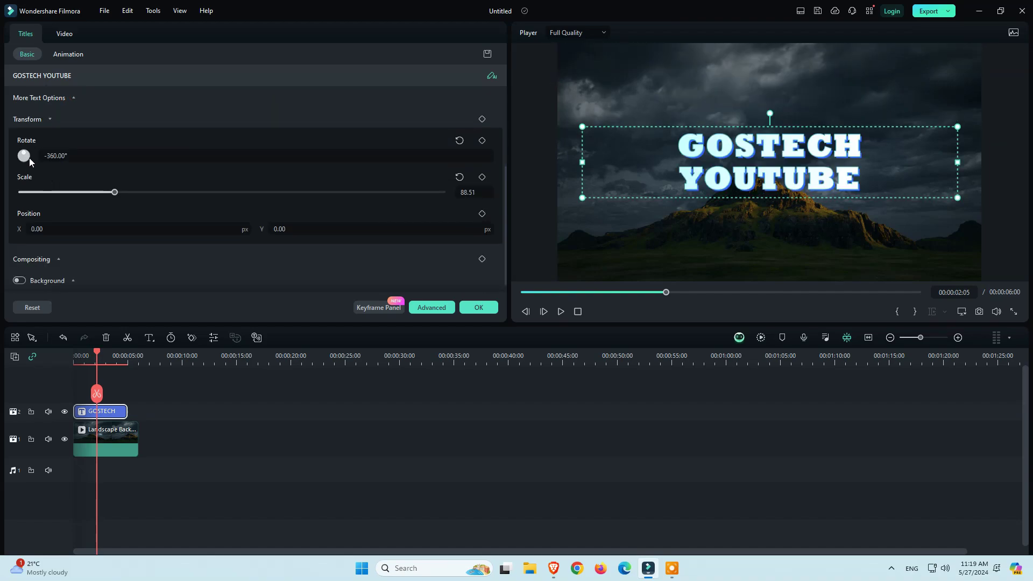
{"action": "mouse_move", "coordinate": [28, 157]}
{"action": "left_mouse_down"}
{"action": "mouse_move", "coordinate": [37, 162]}
{"action": "mouse_move", "coordinate": [19, 164]}
{"action": "mouse_move", "coordinate": [24, 153]}
{"action": "left_mouse_up"}
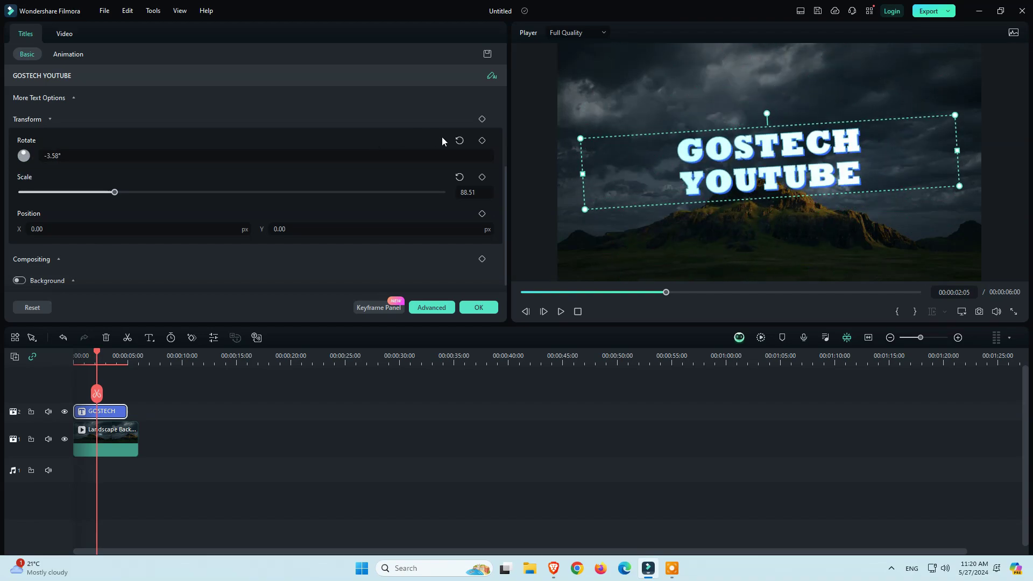
{"action": "left_click", "coordinate": [460, 141]}
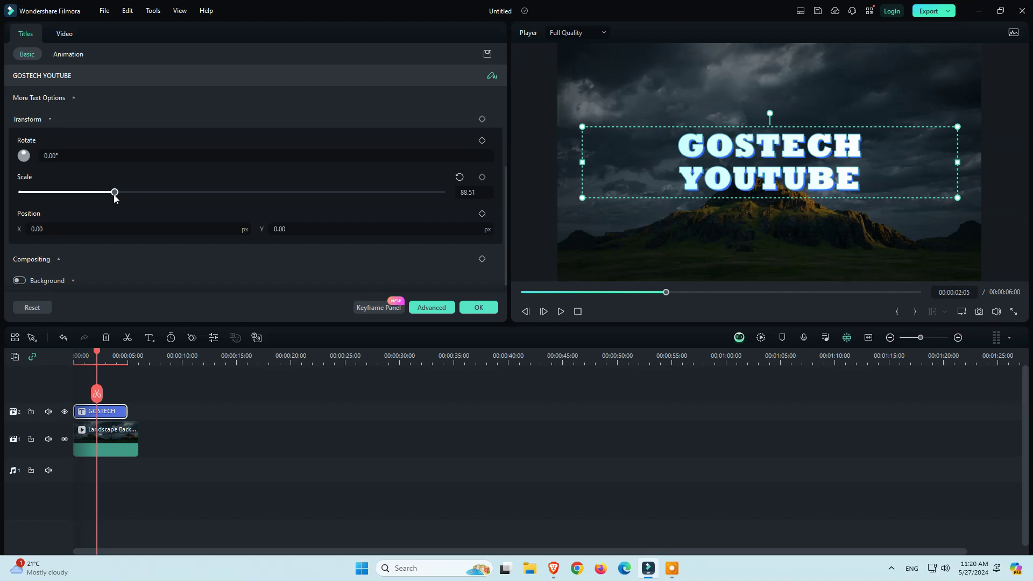
- Scale the title down to 70.60 and set its position to X 23.00 px and Y -9.00 px
{"action": "left_click_drag", "start_coordinate": [115, 195], "coordinate": [90, 219]}
{"action": "scroll", "coordinate": [91, 196], "scroll_direction": "down", "scroll_amount": 1}
{"action": "left_click_drag", "start_coordinate": [42, 218], "coordinate": [83, 219]}
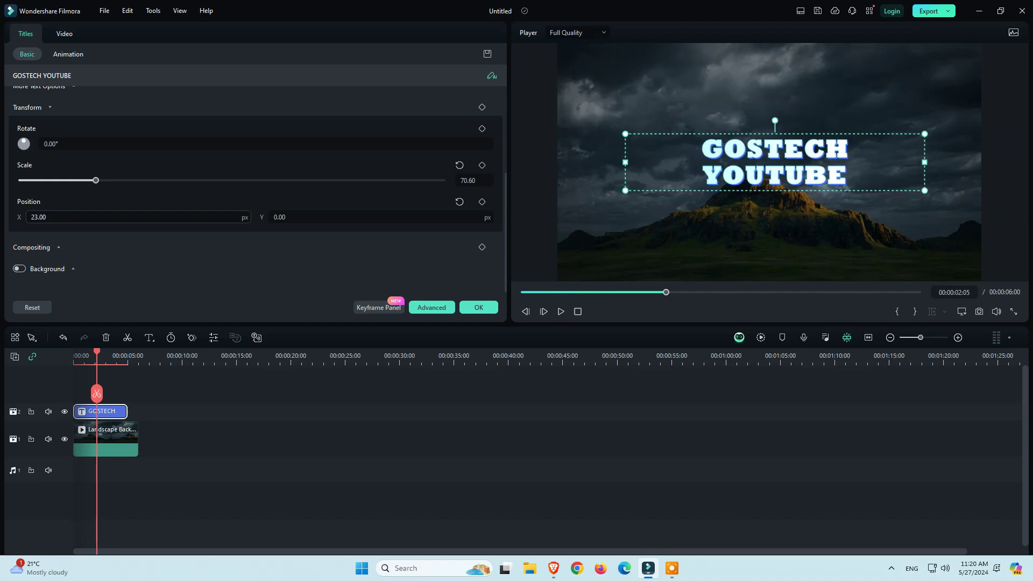
{"action": "left_click_drag", "start_coordinate": [304, 217], "coordinate": [299, 218]}
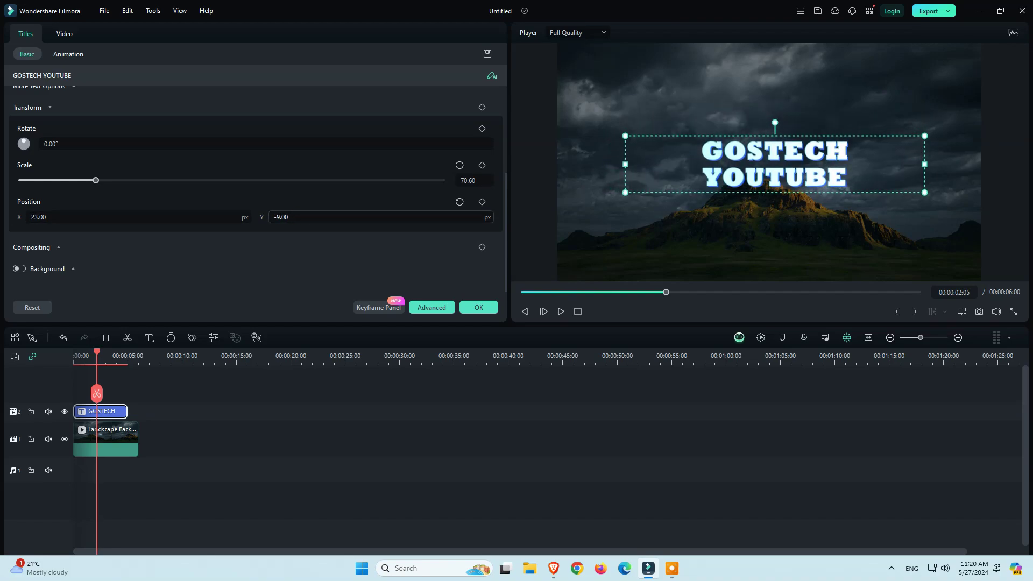
- Set the title's compositing to the Hard Mix blend mode with the opacity at 100
{"action": "left_click", "coordinate": [57, 248]}
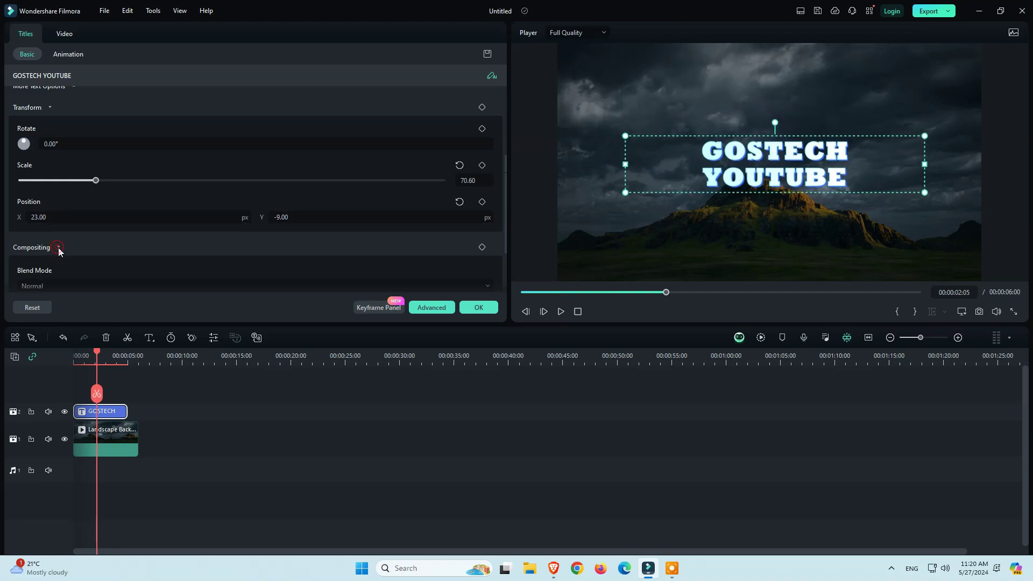
{"action": "scroll", "coordinate": [64, 248], "scroll_direction": "down", "scroll_amount": 2}
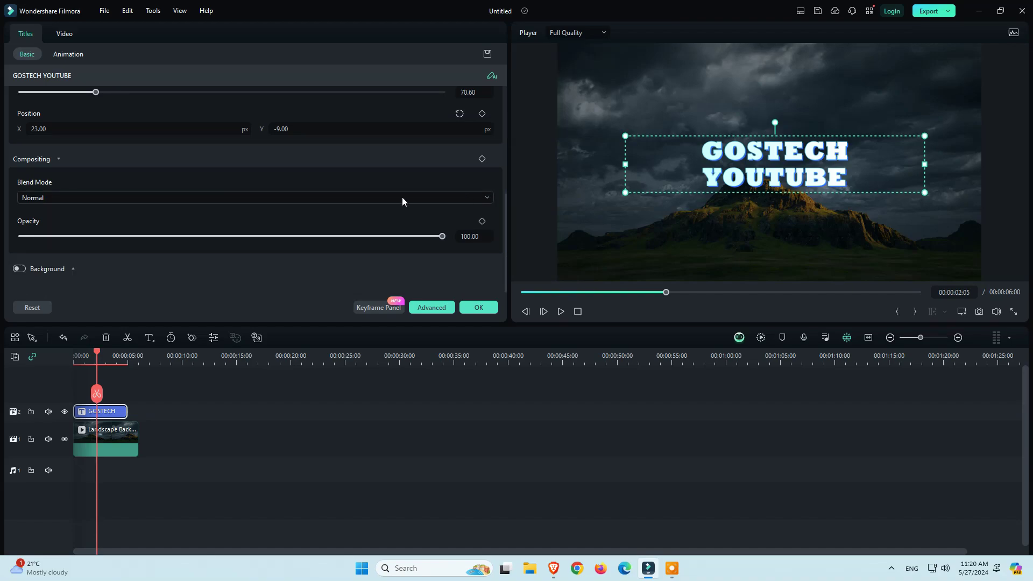
{"action": "left_click", "coordinate": [97, 198]}
{"action": "scroll", "coordinate": [65, 307], "scroll_direction": "down", "scroll_amount": 3}
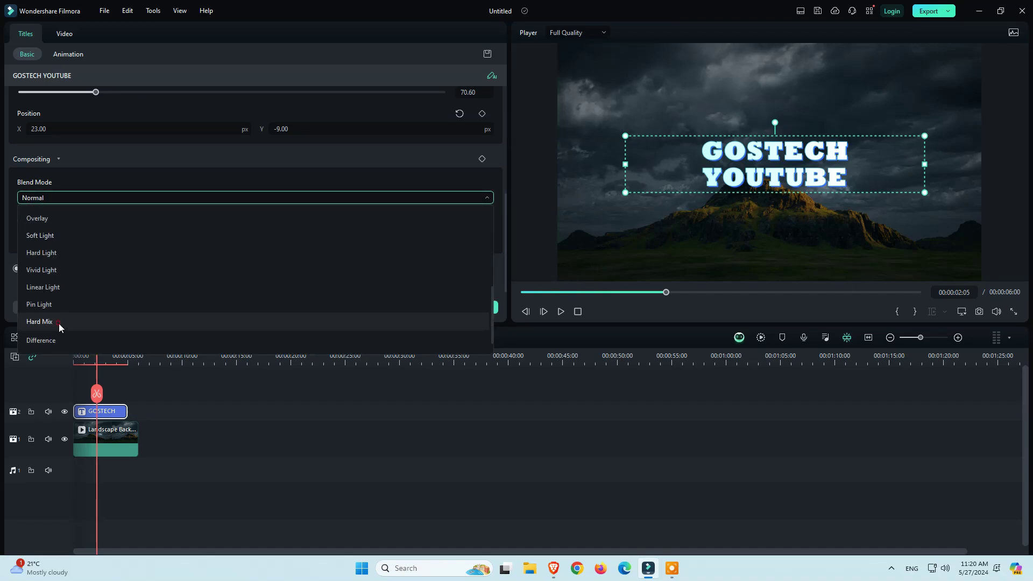
{"action": "left_click", "coordinate": [64, 320]}
{"action": "left_click_drag", "start_coordinate": [442, 236], "coordinate": [465, 232]}
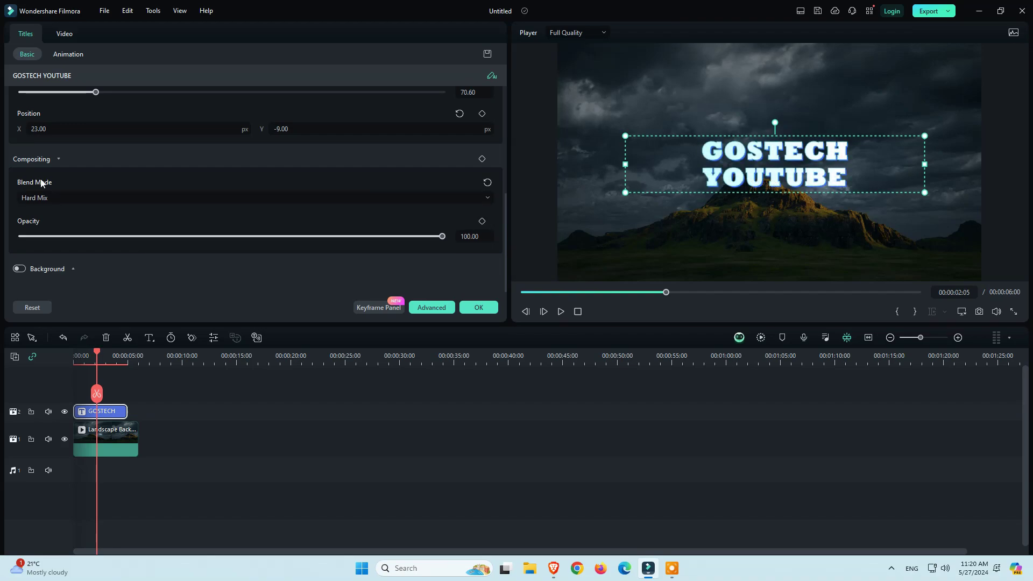
{"action": "left_click", "coordinate": [57, 160]}
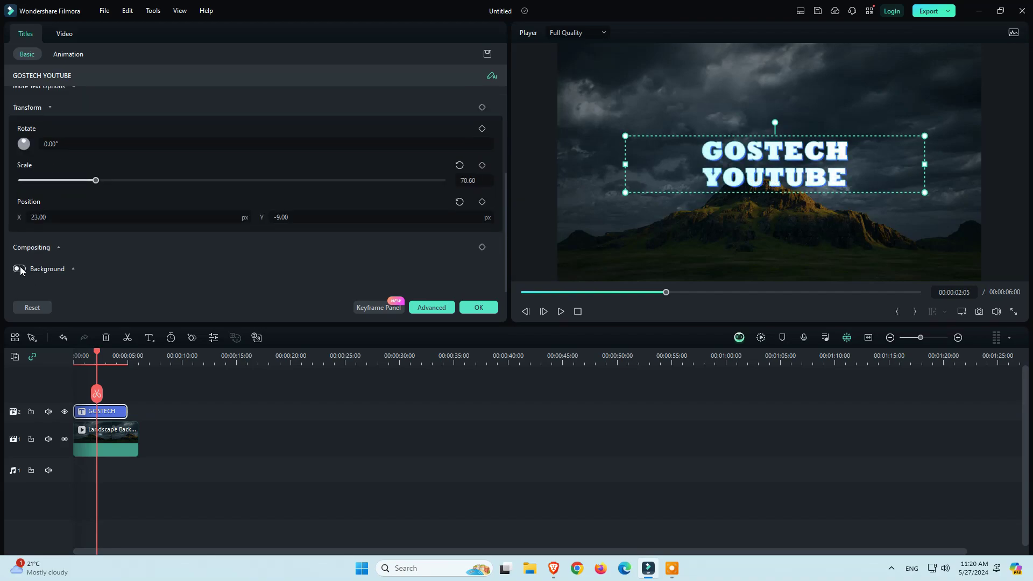
- Enable the title's background as a color fill and set its radius to 63 and its spread to 20
{"action": "left_click", "coordinate": [21, 269]}
{"action": "scroll", "coordinate": [108, 248], "scroll_direction": "down", "scroll_amount": 2}
{"action": "scroll", "coordinate": [40, 233], "scroll_direction": "down", "scroll_amount": 2}
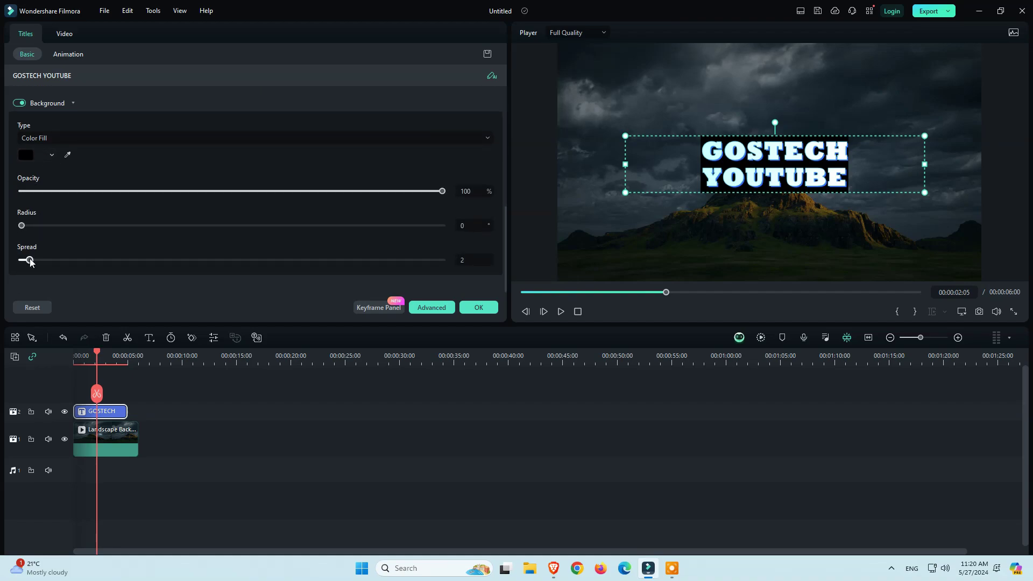
{"action": "left_click_drag", "start_coordinate": [29, 260], "coordinate": [329, 260]}
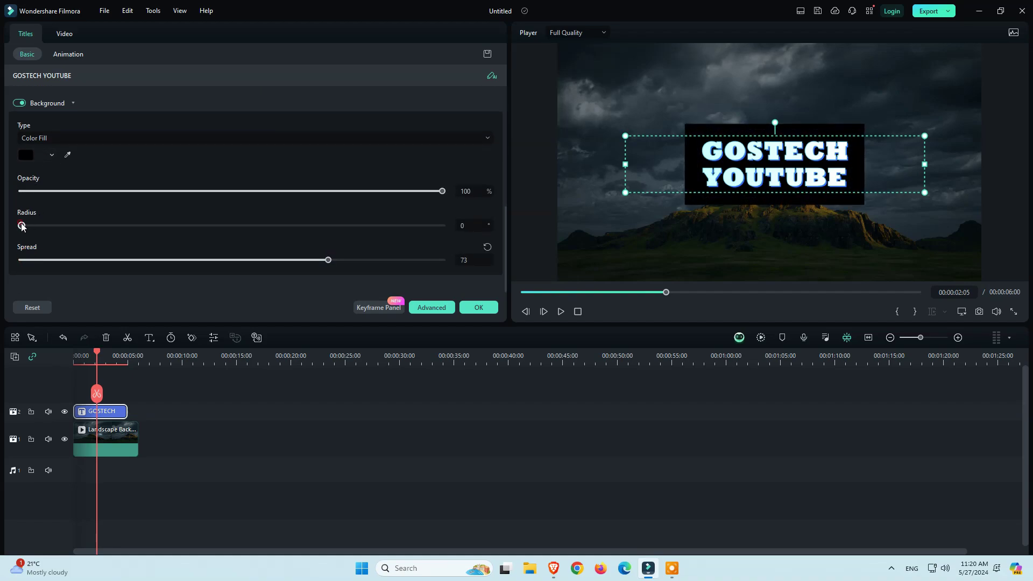
{"action": "left_click_drag", "start_coordinate": [22, 226], "coordinate": [315, 226]}
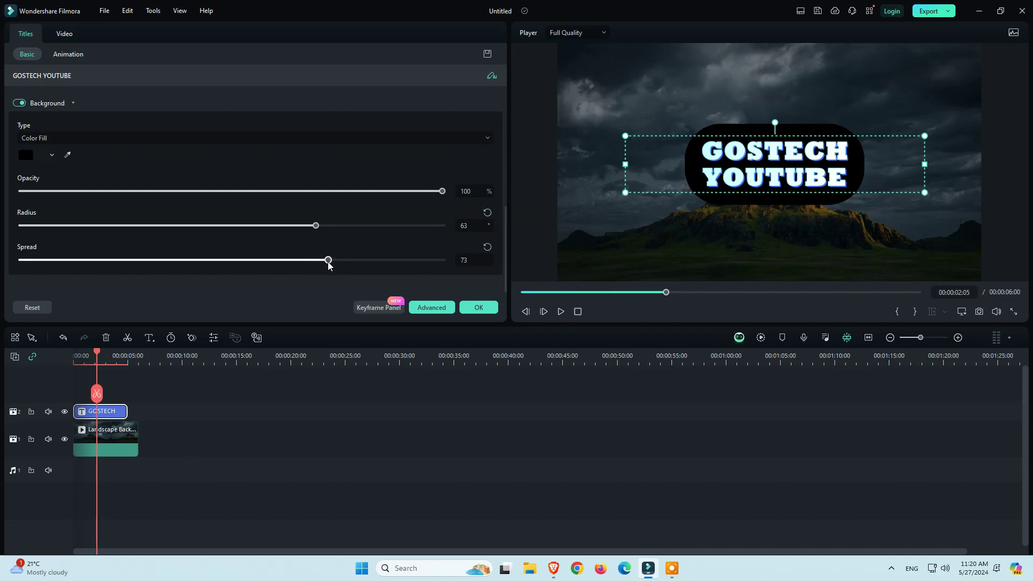
{"action": "left_click_drag", "start_coordinate": [328, 260], "coordinate": [106, 264]}
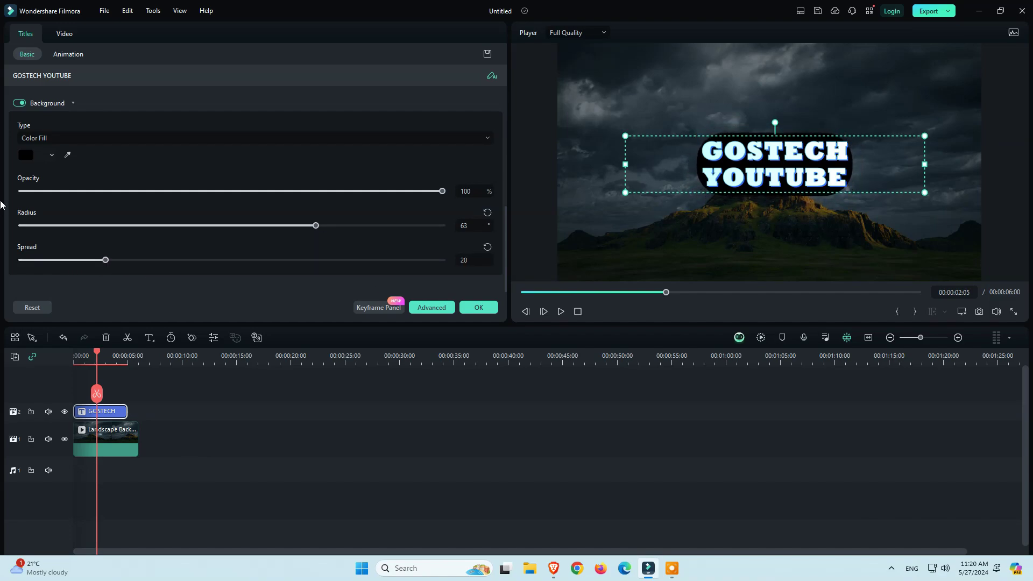
- Change the title background to pink with radius 80 and spread 0, and apply the title settings
{"action": "left_click", "coordinate": [51, 155]}
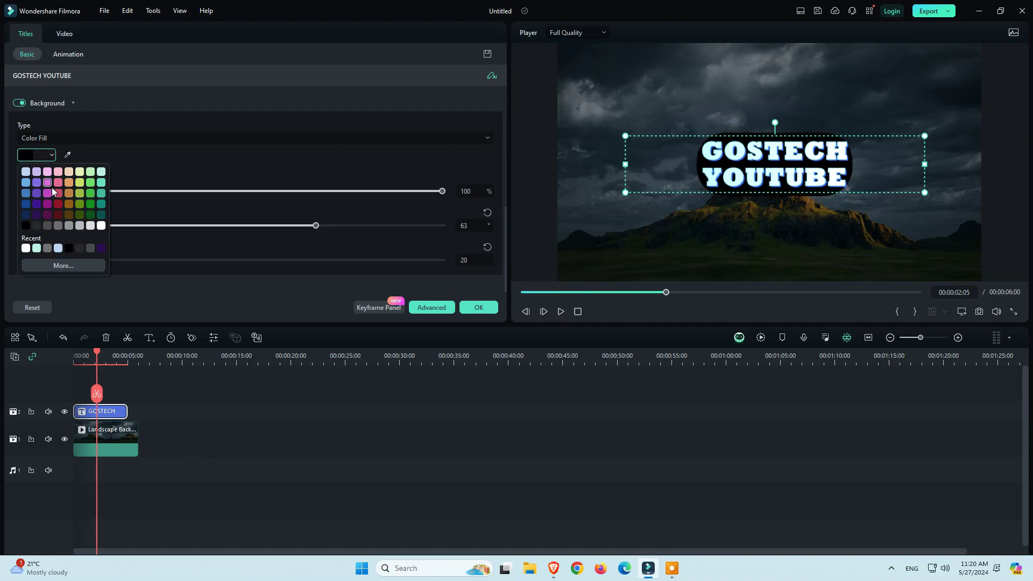
{"action": "left_click", "coordinate": [58, 204]}
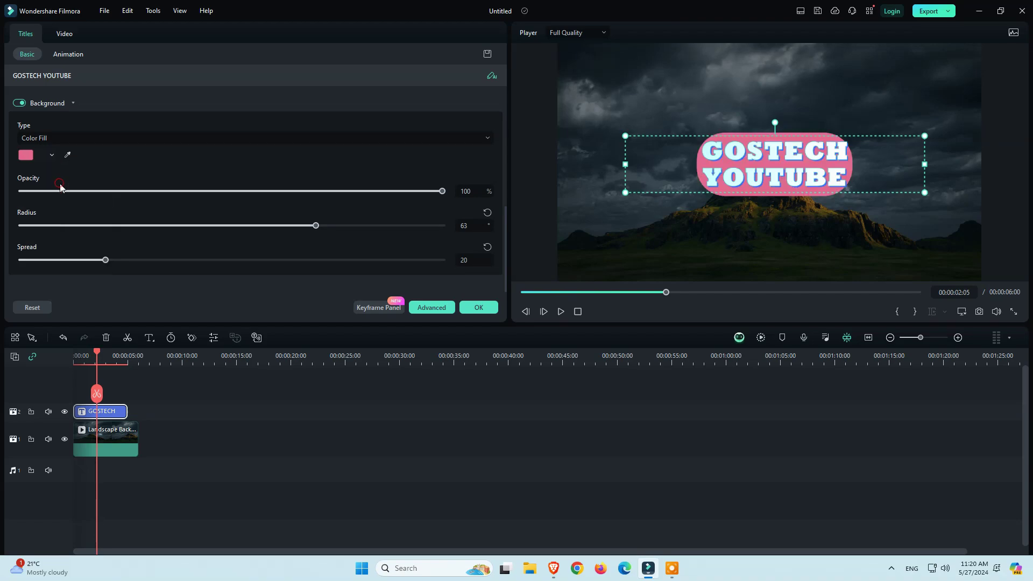
{"action": "left_click", "coordinate": [238, 242]}
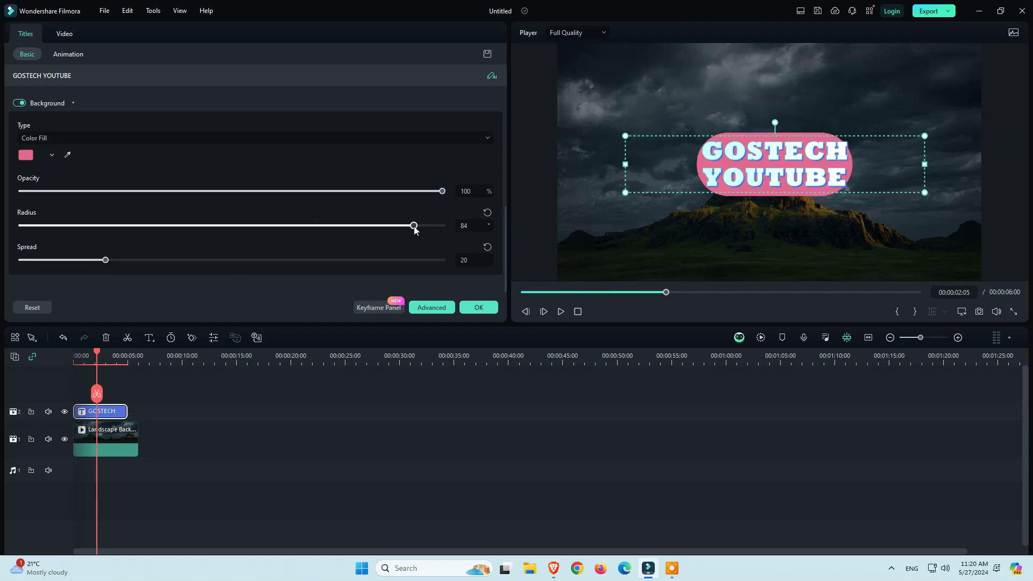
{"action": "left_click_drag", "start_coordinate": [107, 260], "coordinate": [37, 261]}
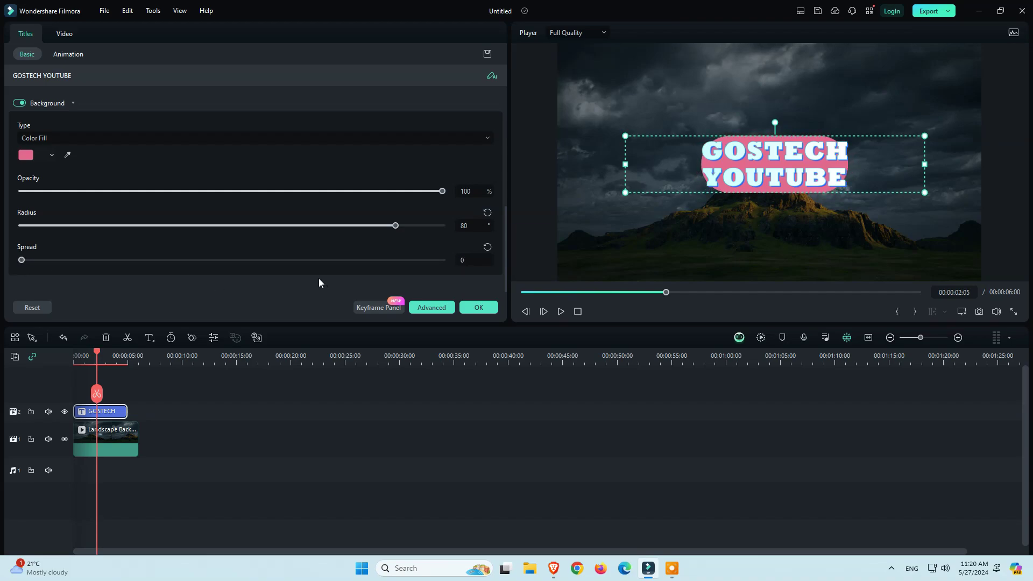
{"action": "left_click", "coordinate": [478, 308]}
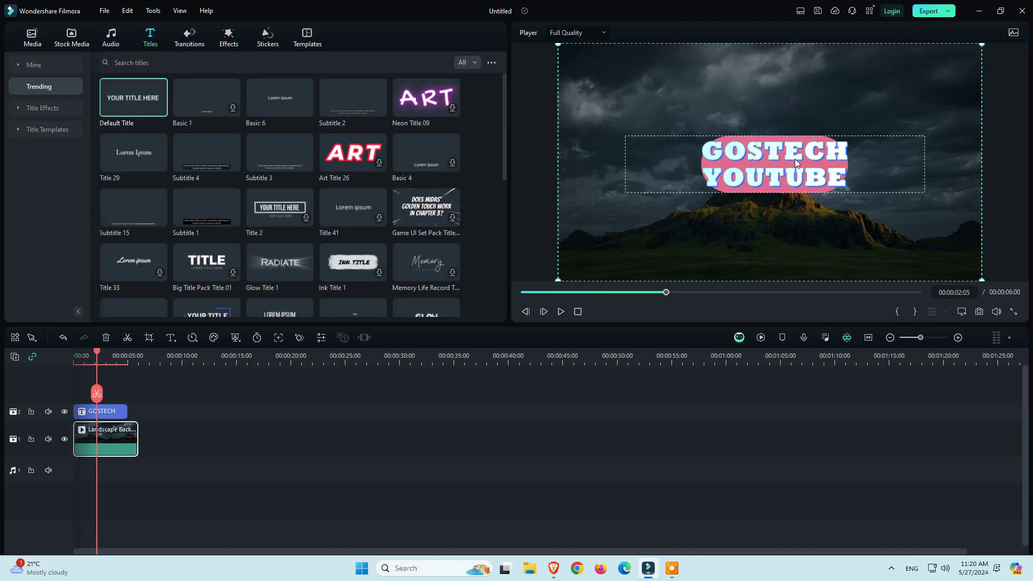
- Enlarge the title directly in the preview, deselect it and return the playhead to the start of the timeline
{"action": "left_click_drag", "start_coordinate": [625, 195], "coordinate": [538, 208]}
{"action": "left_click", "coordinate": [816, 364]}
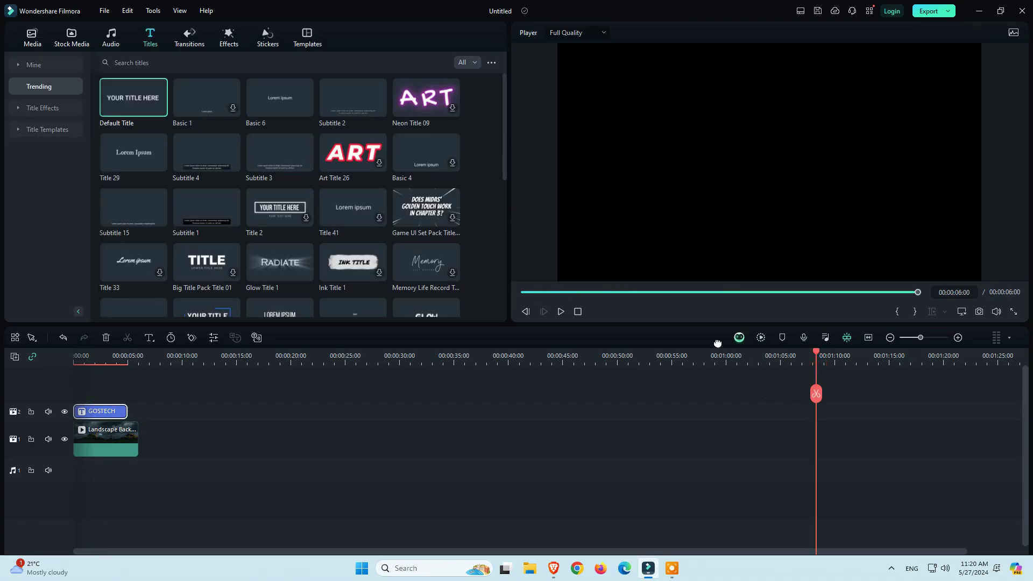
{"action": "left_click", "coordinate": [521, 293]}
{"action": "left_click", "coordinate": [535, 388]}
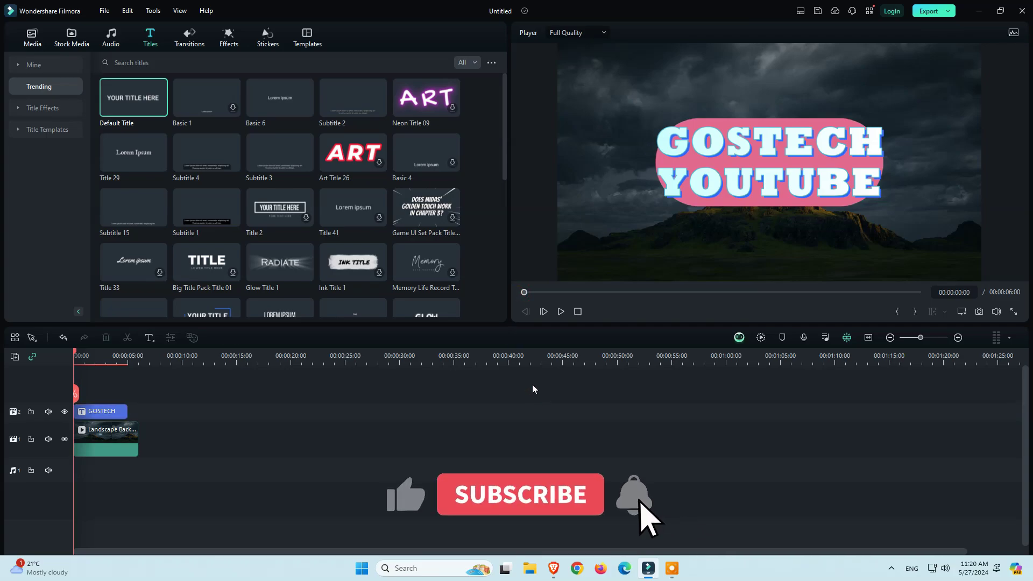